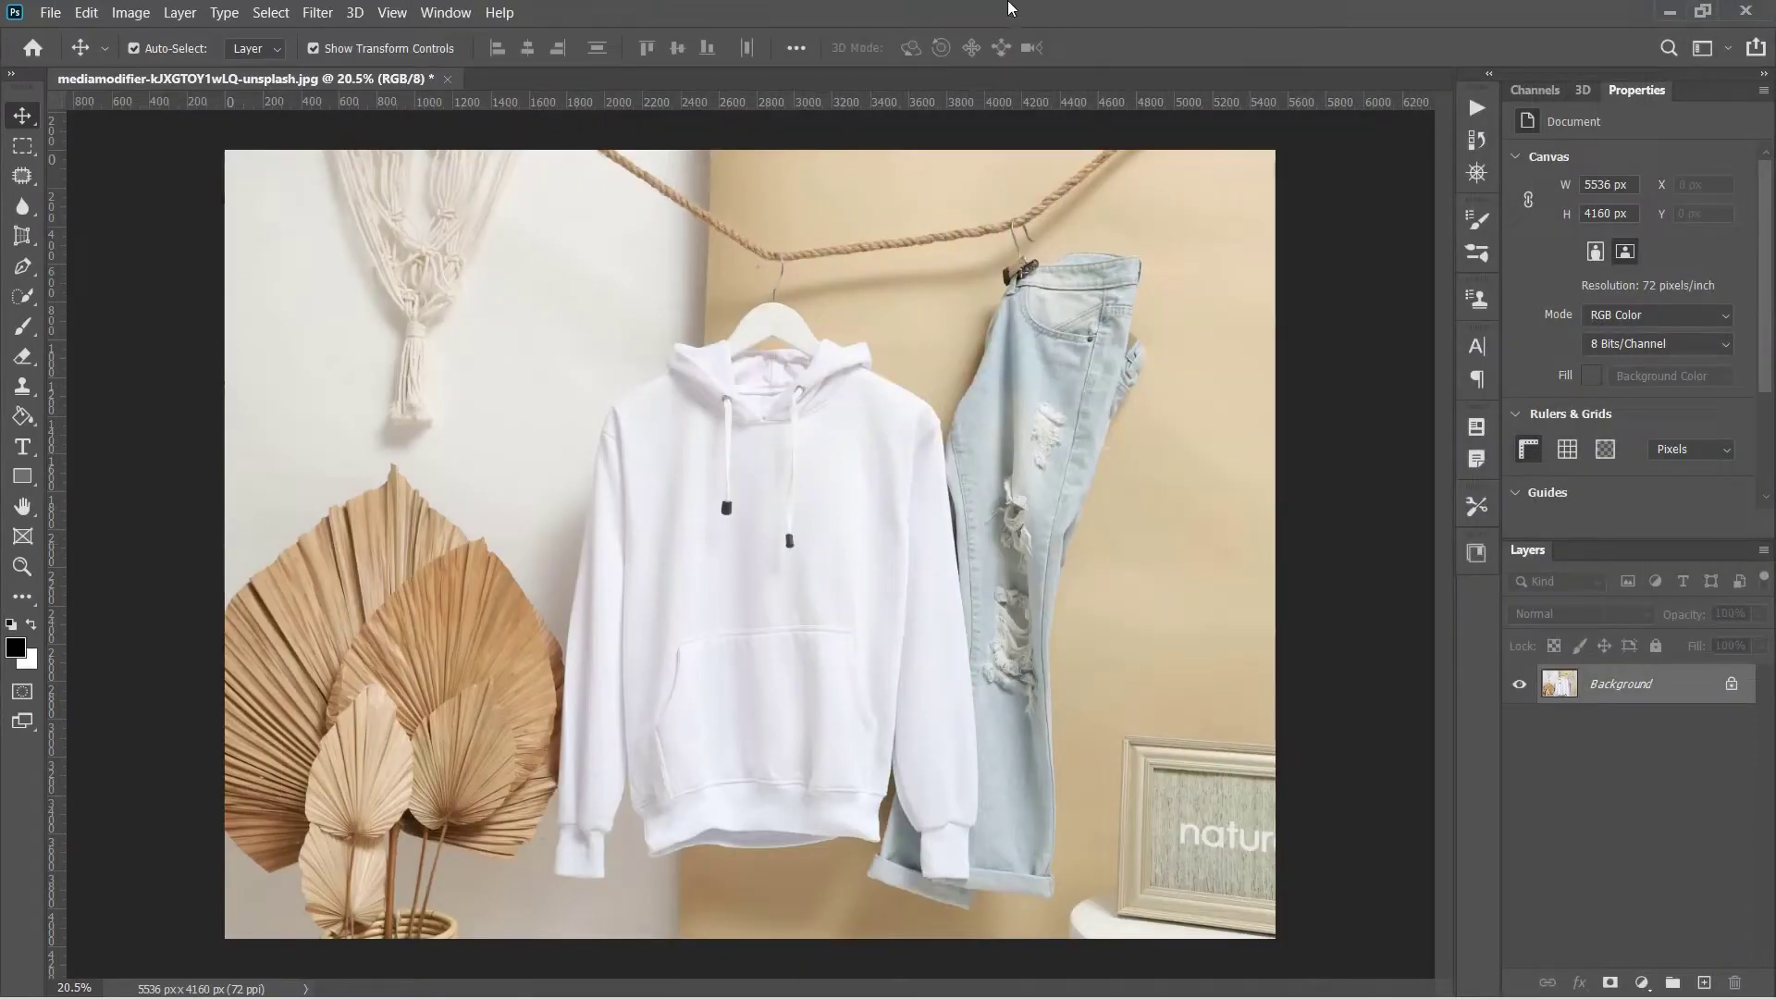
Keep Quick Selection, set its brush to 267, and clear the test selection on the hoodie.
left_click(26, 298)
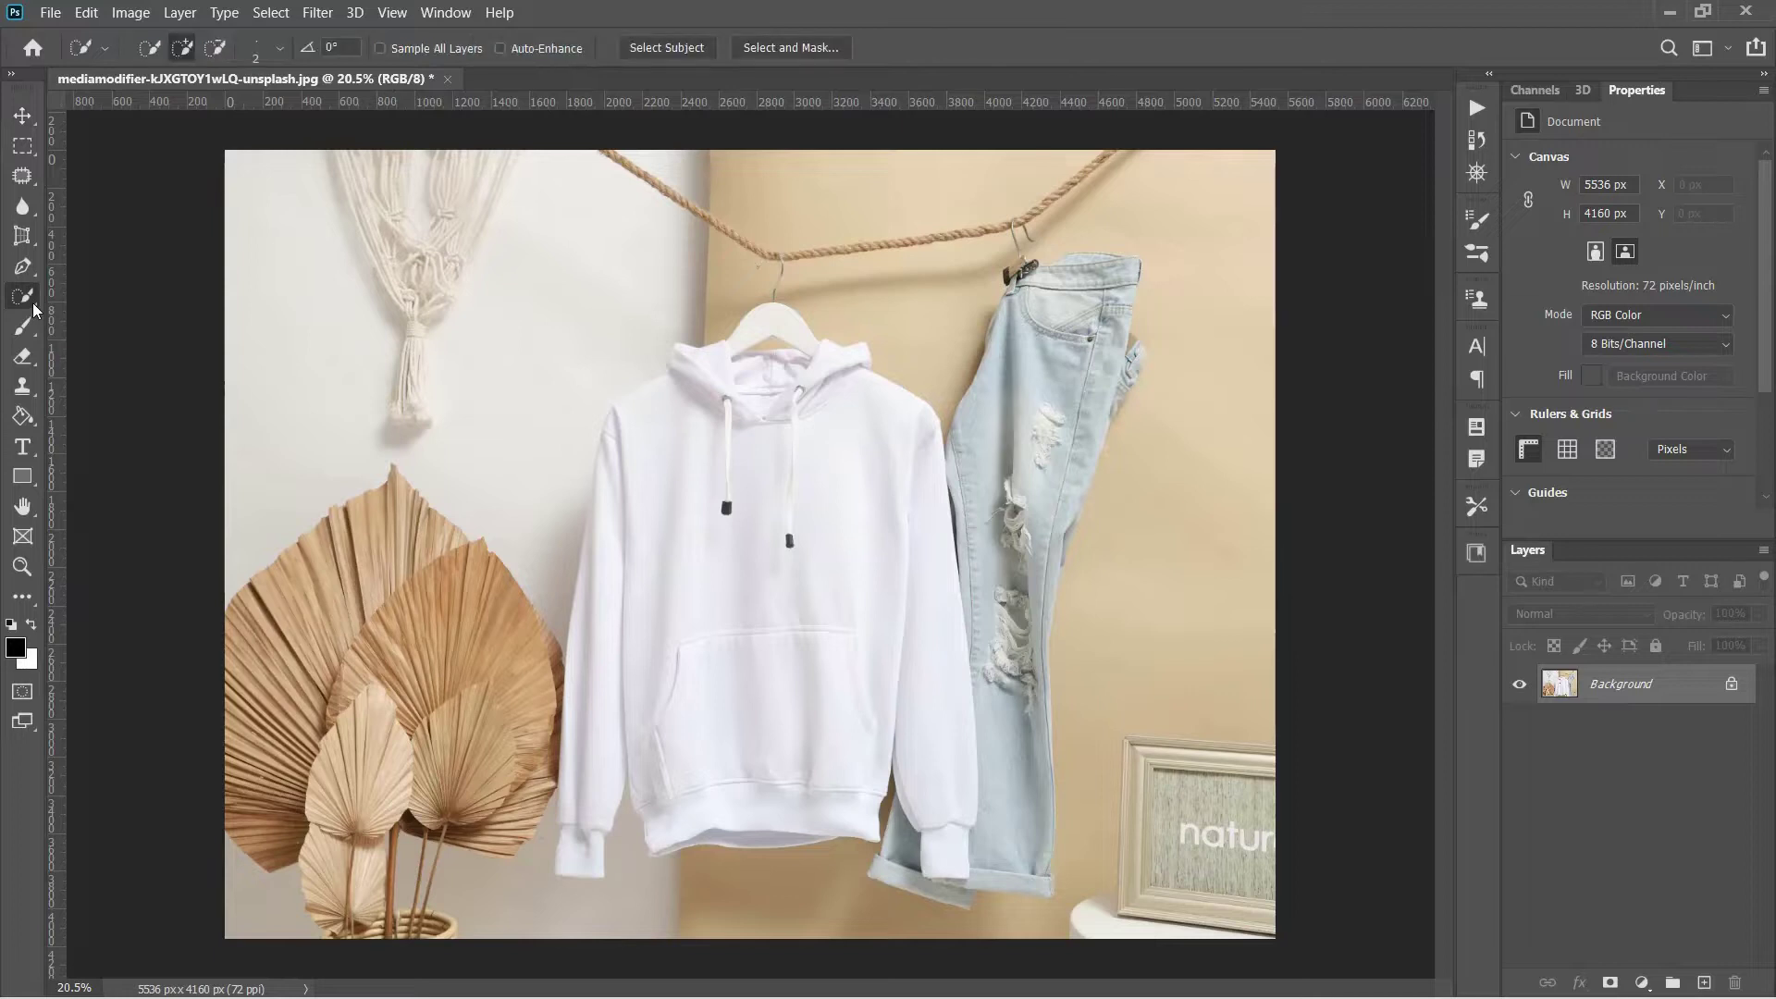
right_click(26, 297)
left_click(142, 320)
left_click(710, 557)
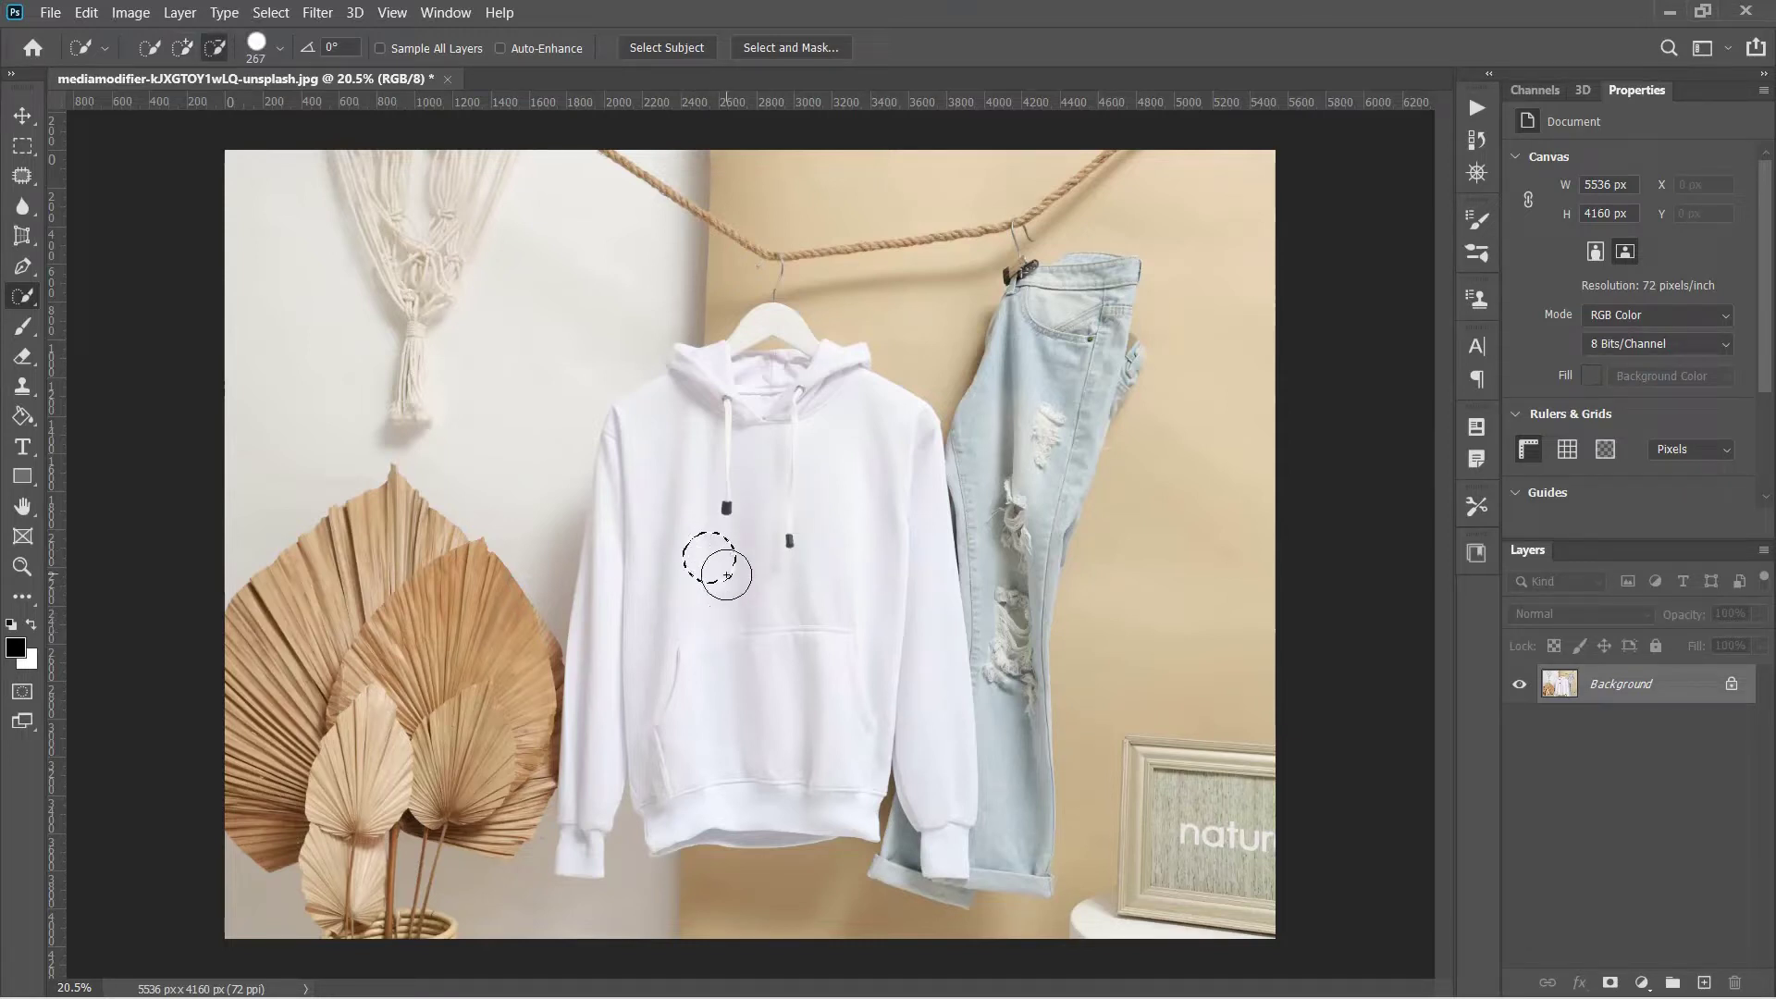
key("ctrl+d")
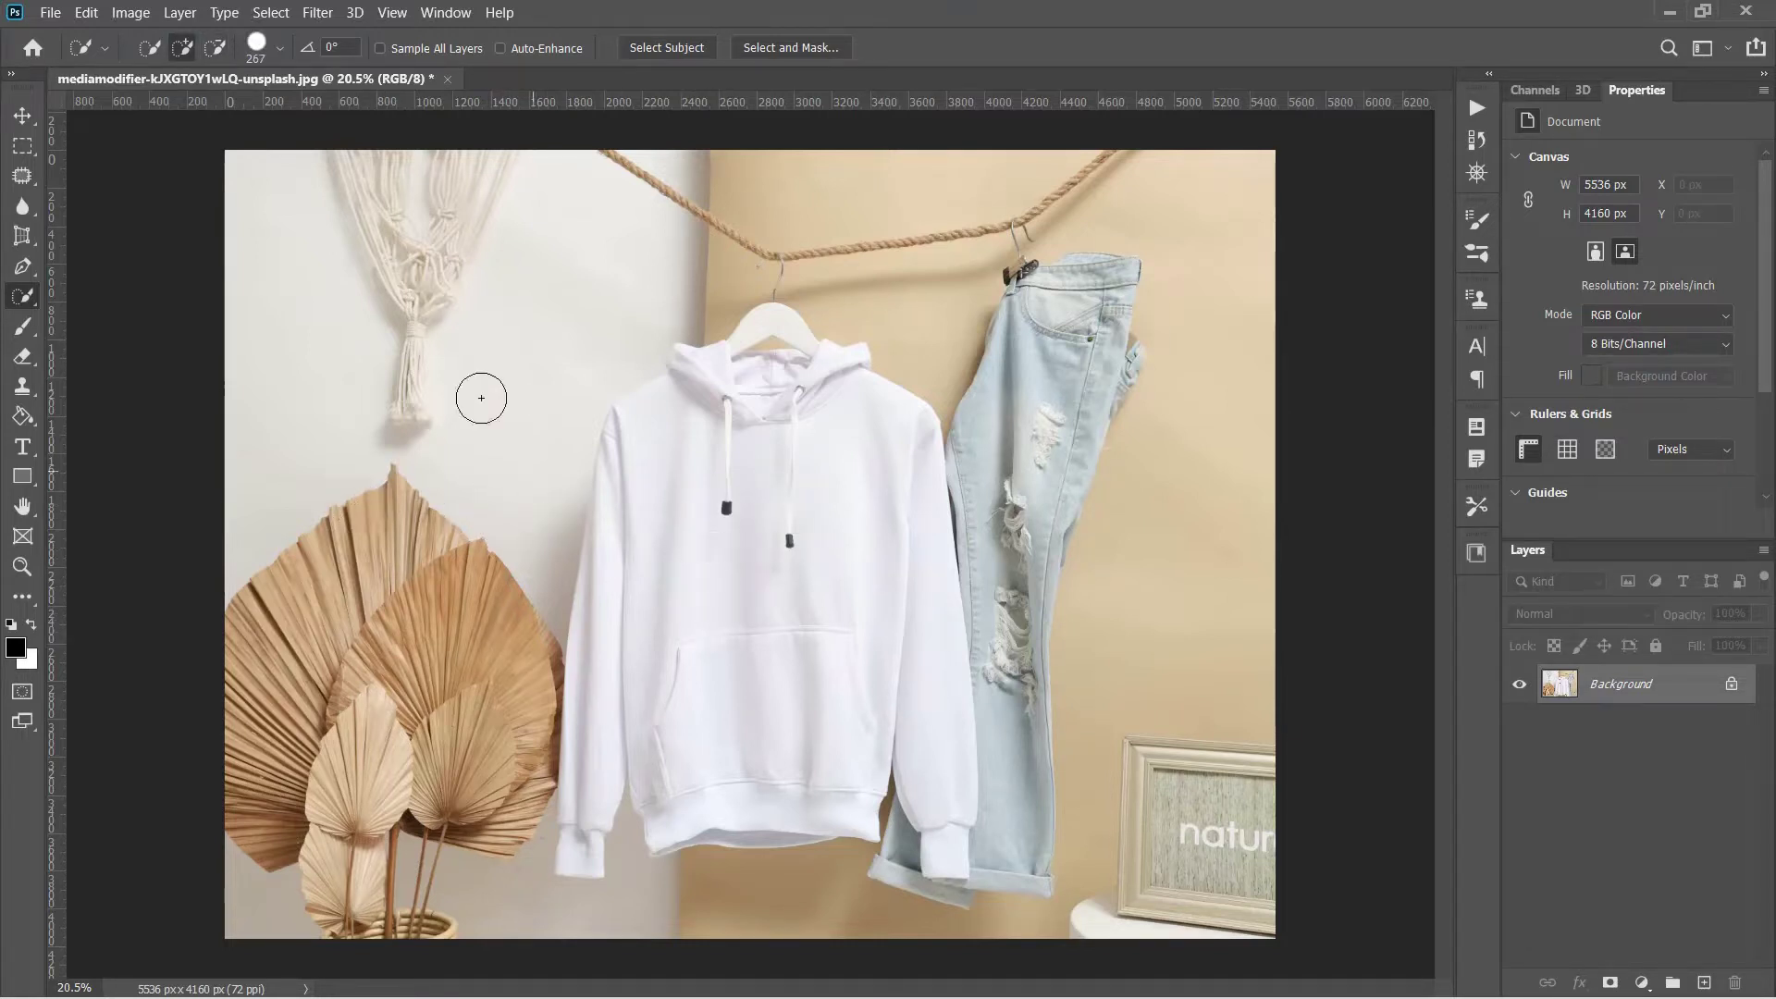
left_click(287, 10)
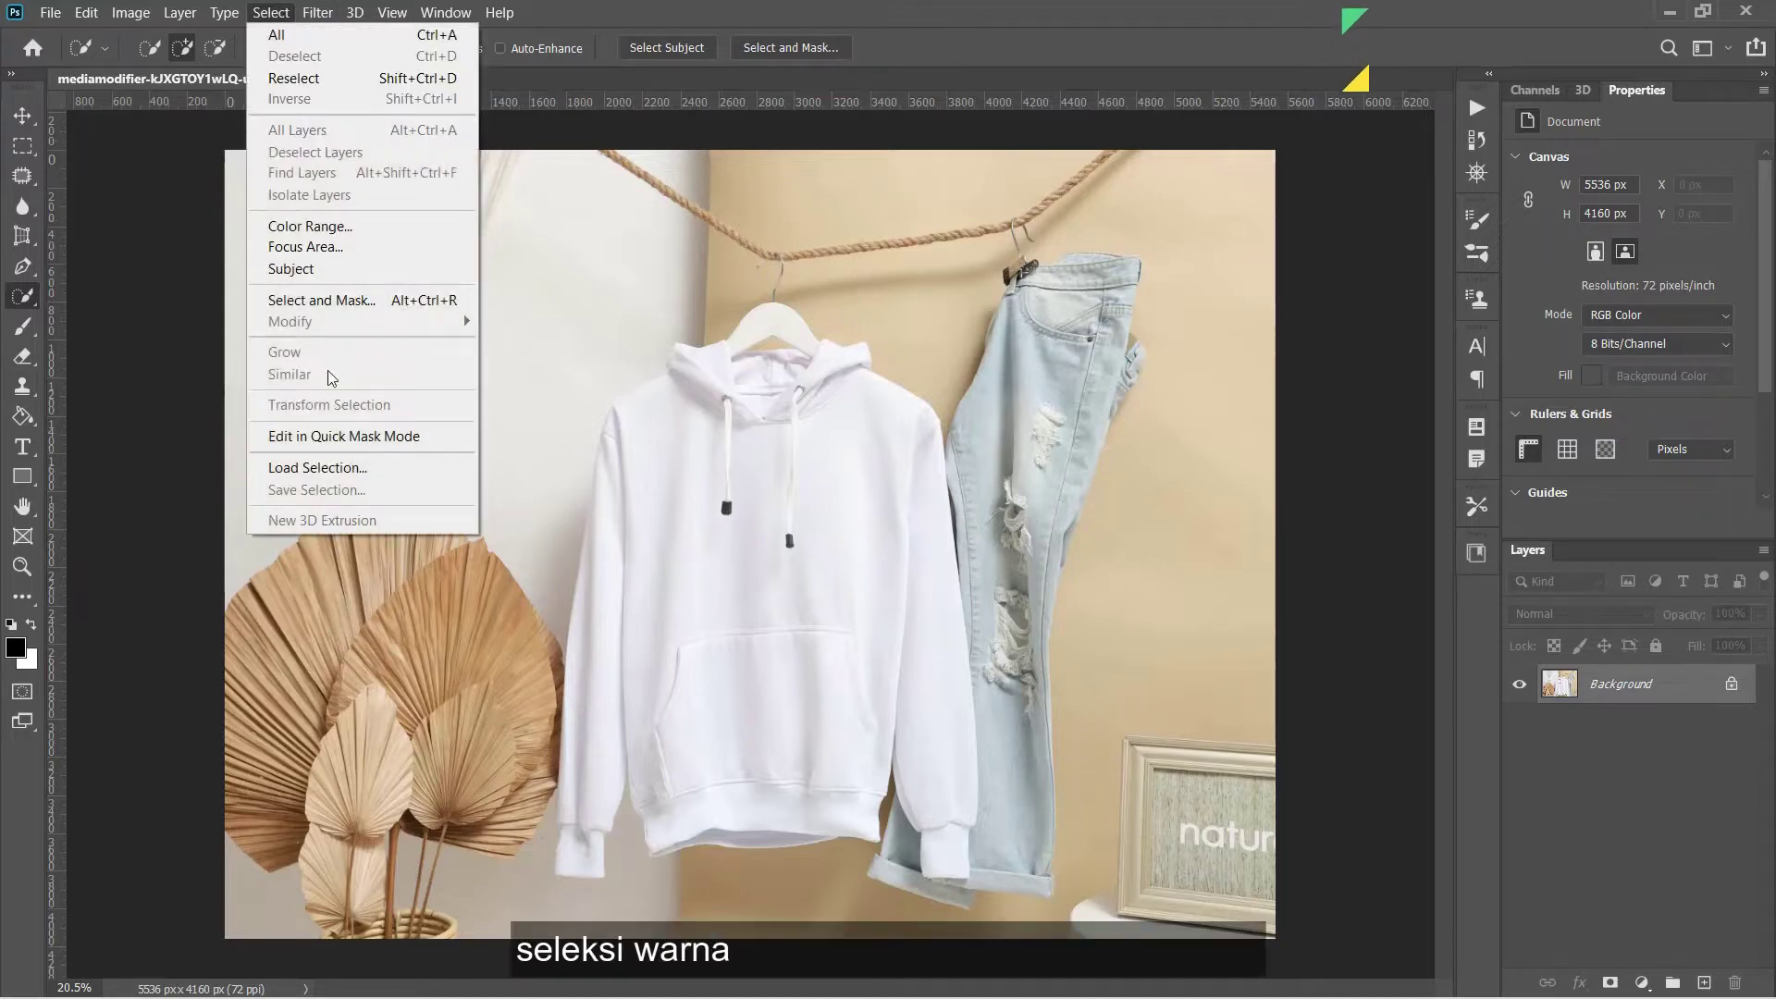
Load the saved 'Hodie' channel as a new selection of the hoodie.
left_click(328, 469)
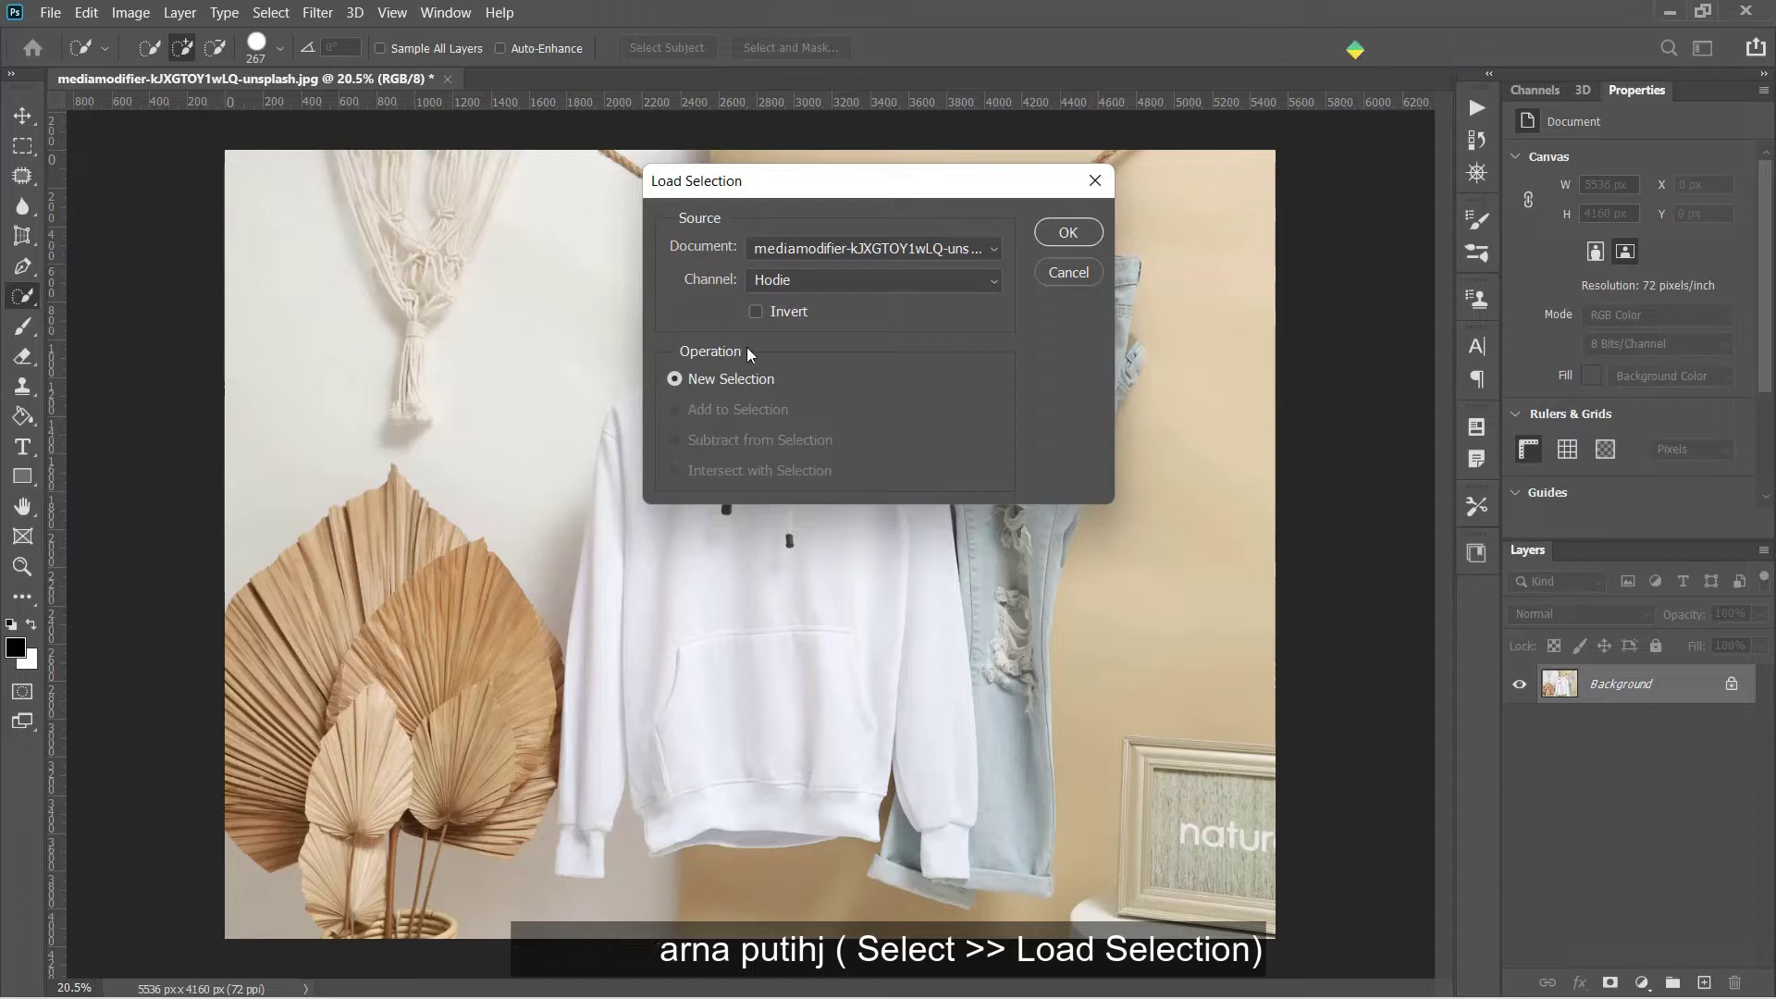
left_click(897, 280)
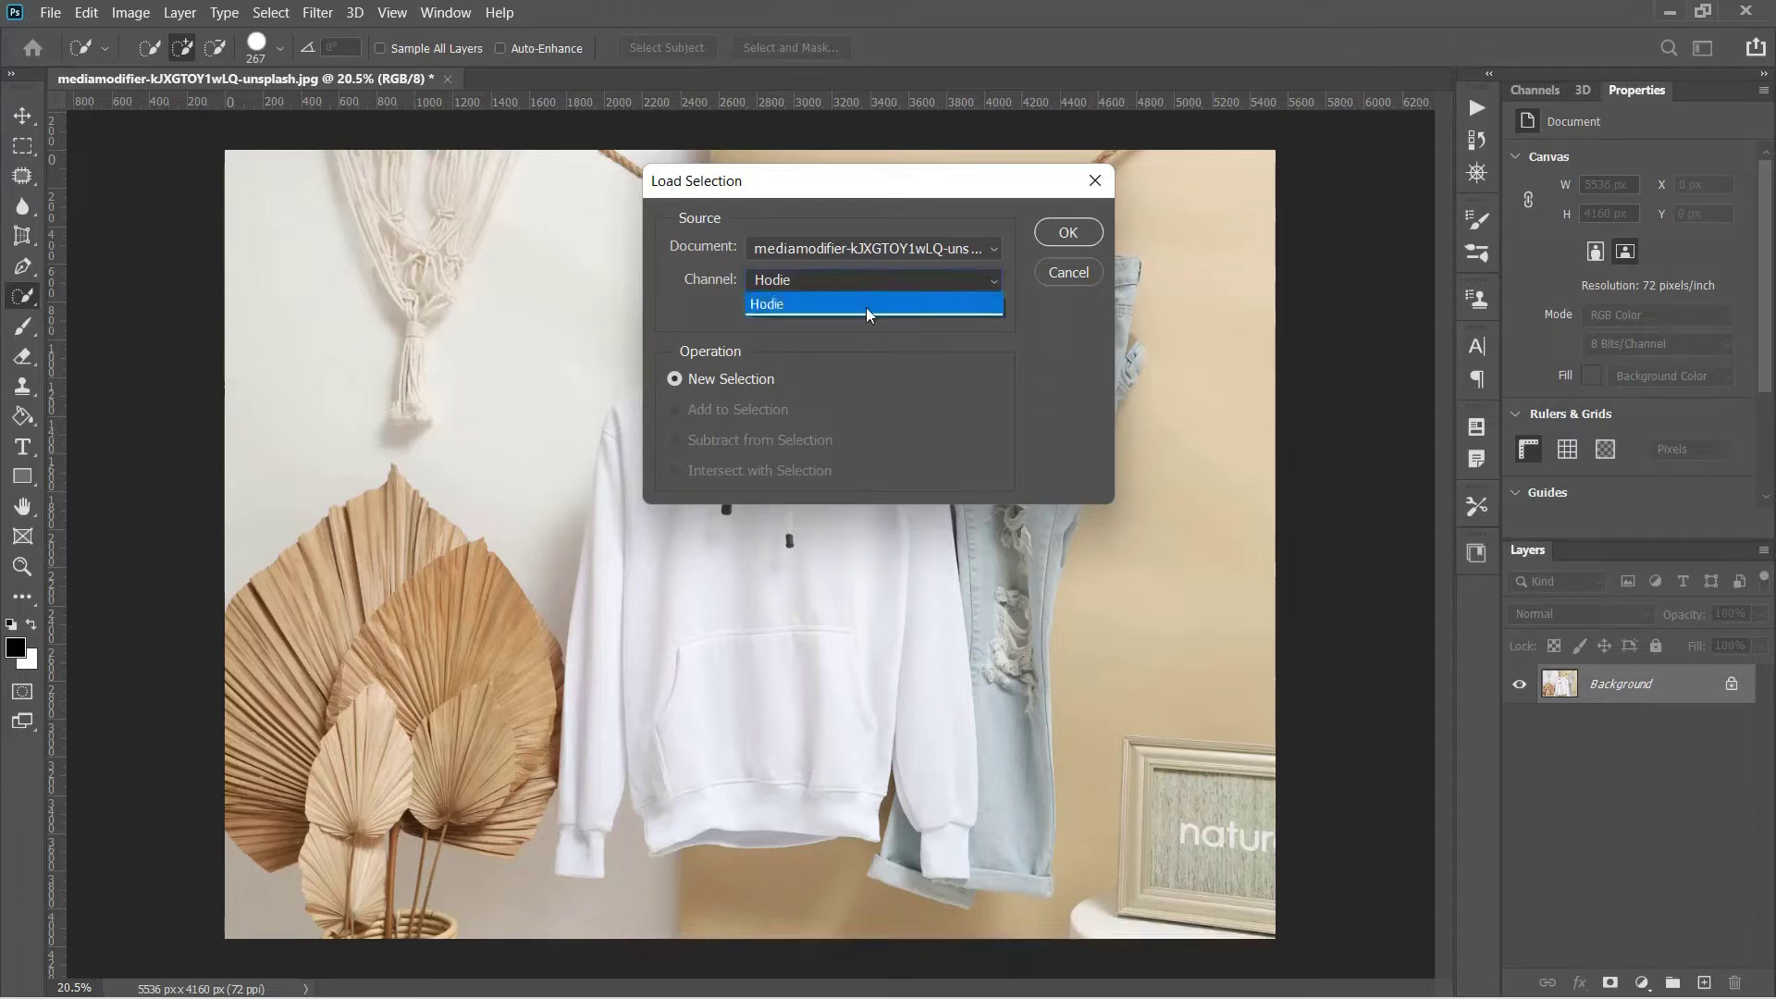
left_click(865, 307)
left_click(1063, 233)
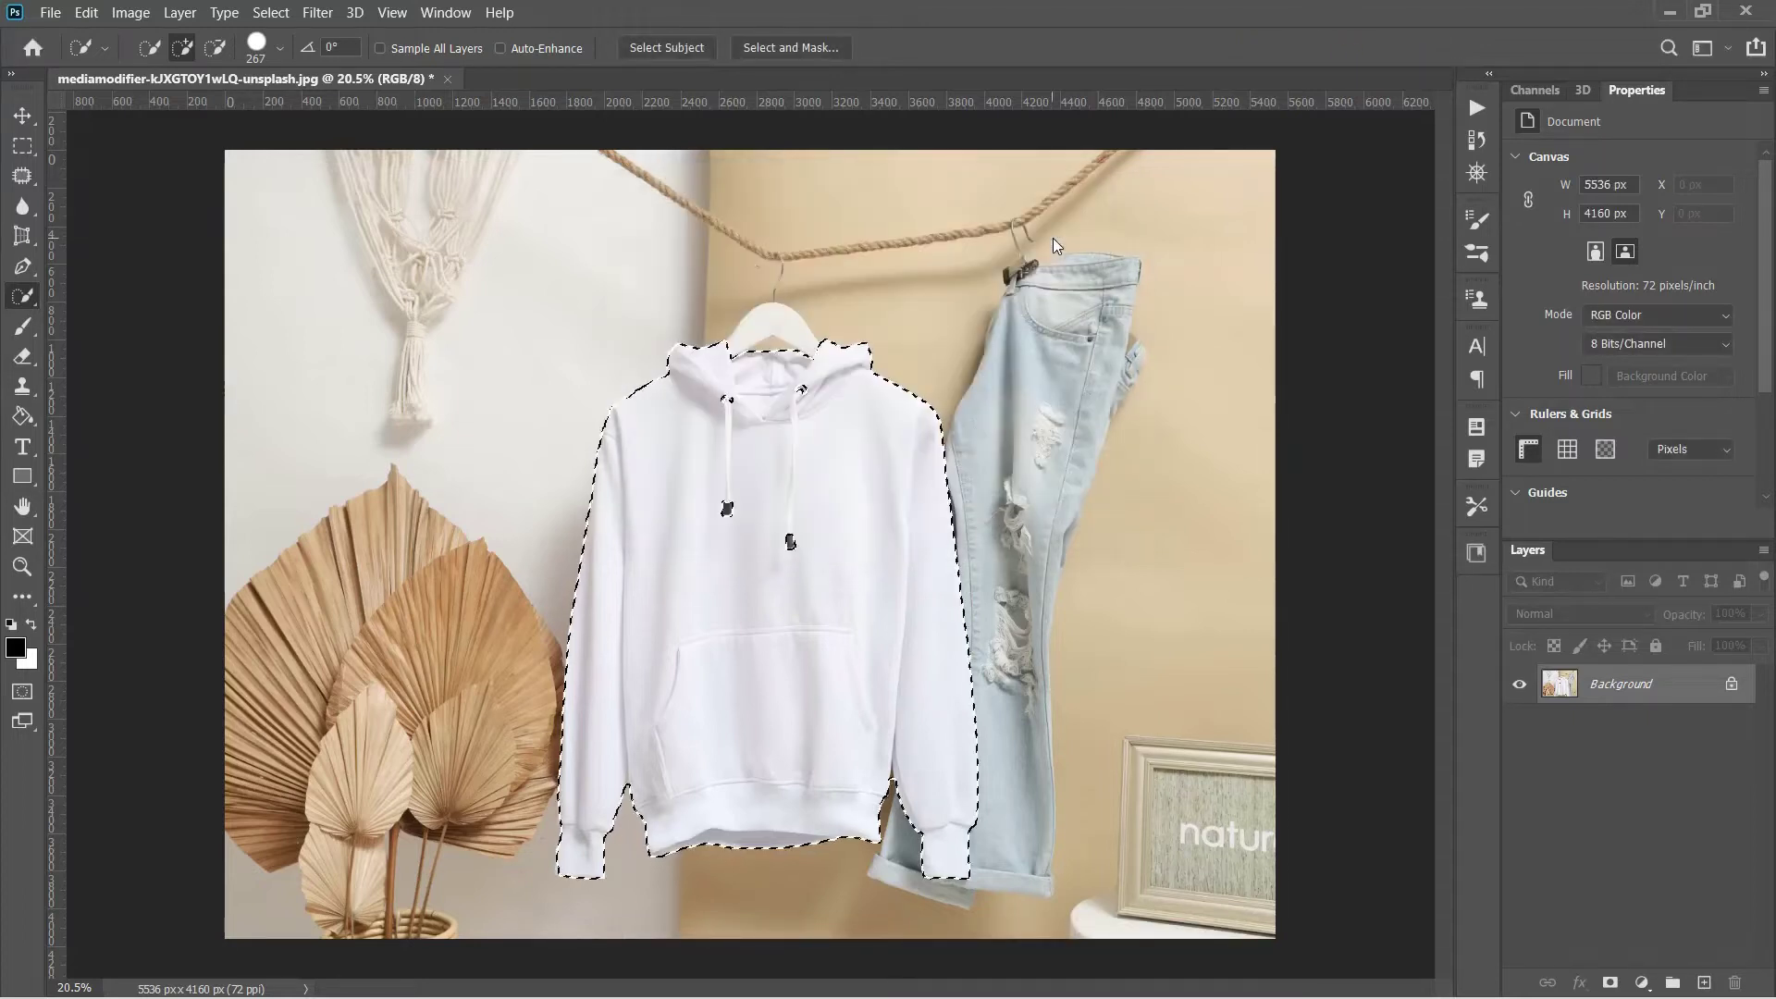
Add a deep red (#b51a1a) Solid Color fill layer over the hoodie selection.
left_click(1642, 983)
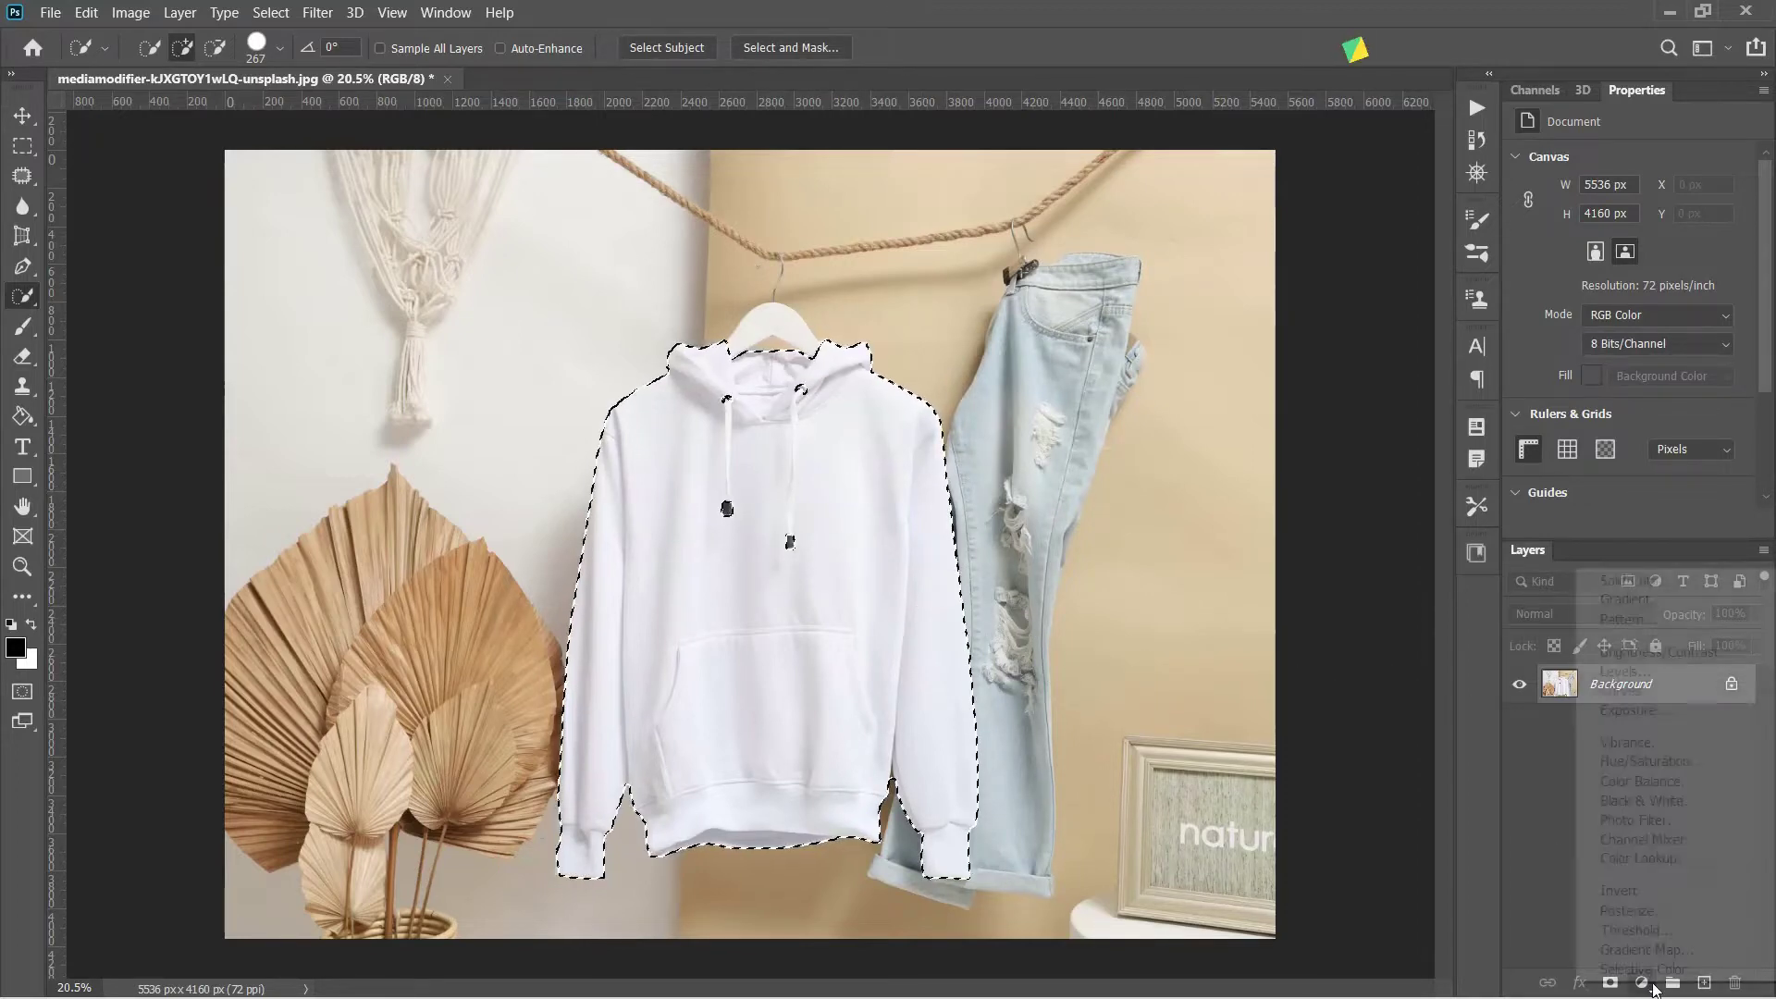
left_click(1609, 581)
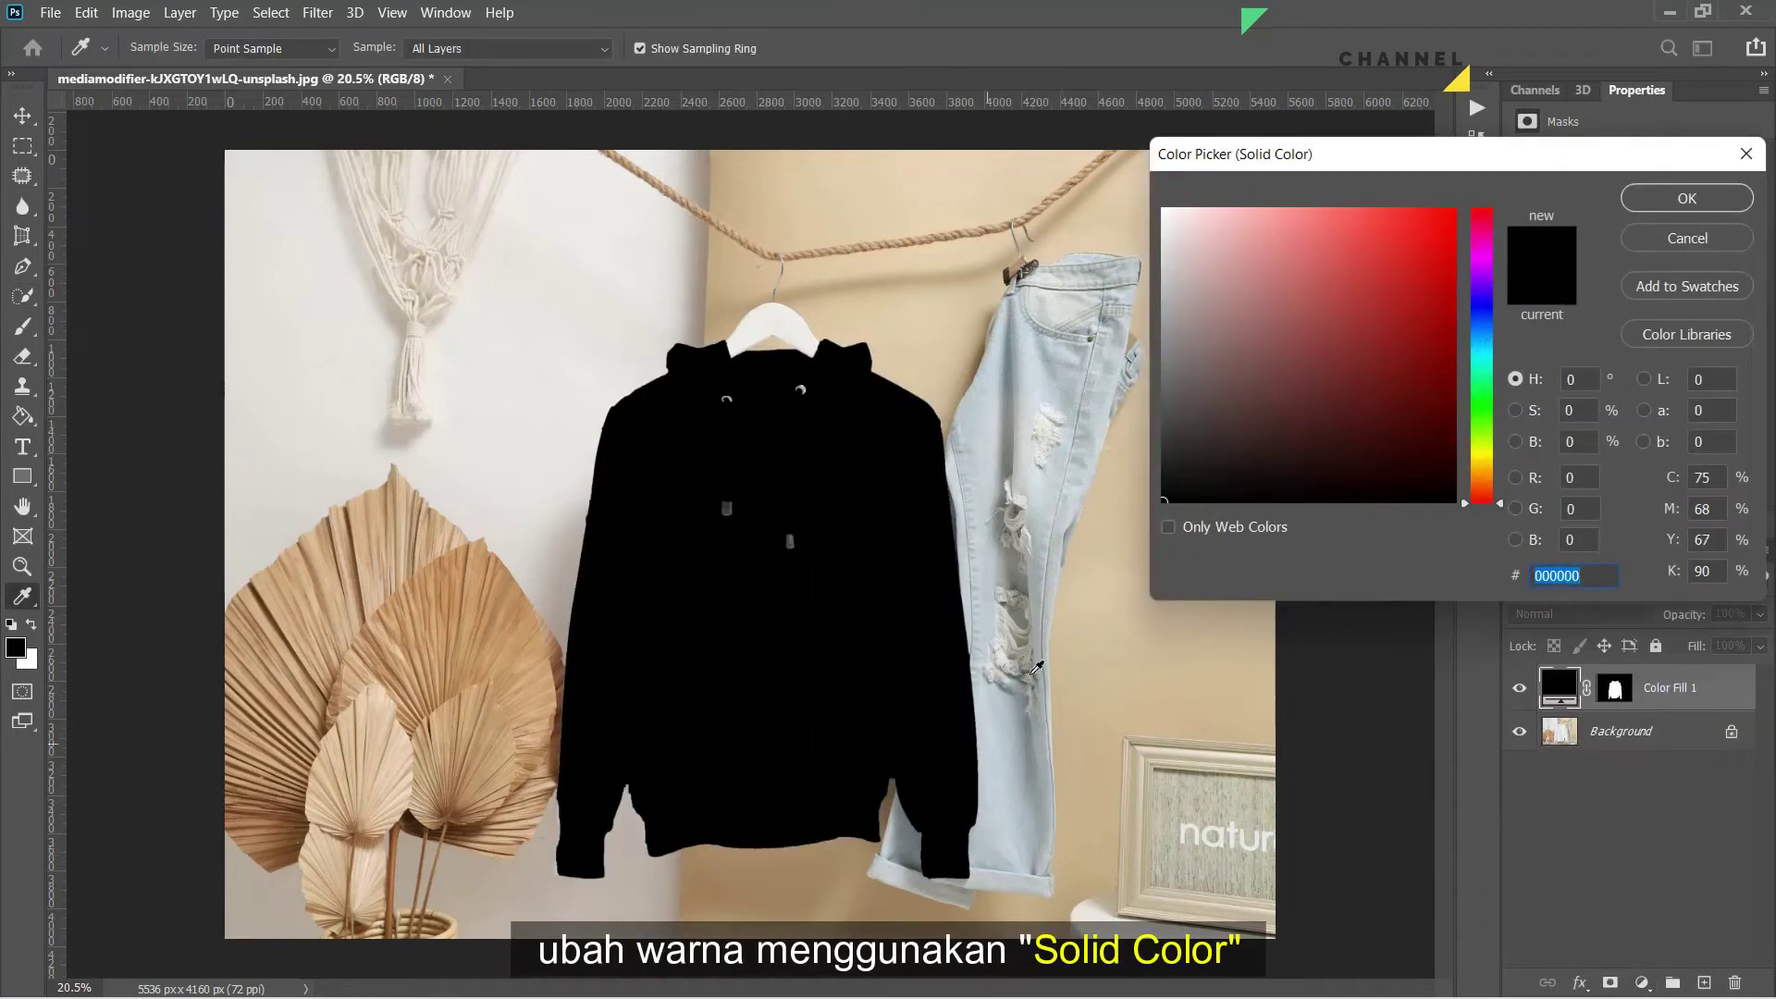
left_click_drag(1308, 404, 1400, 273)
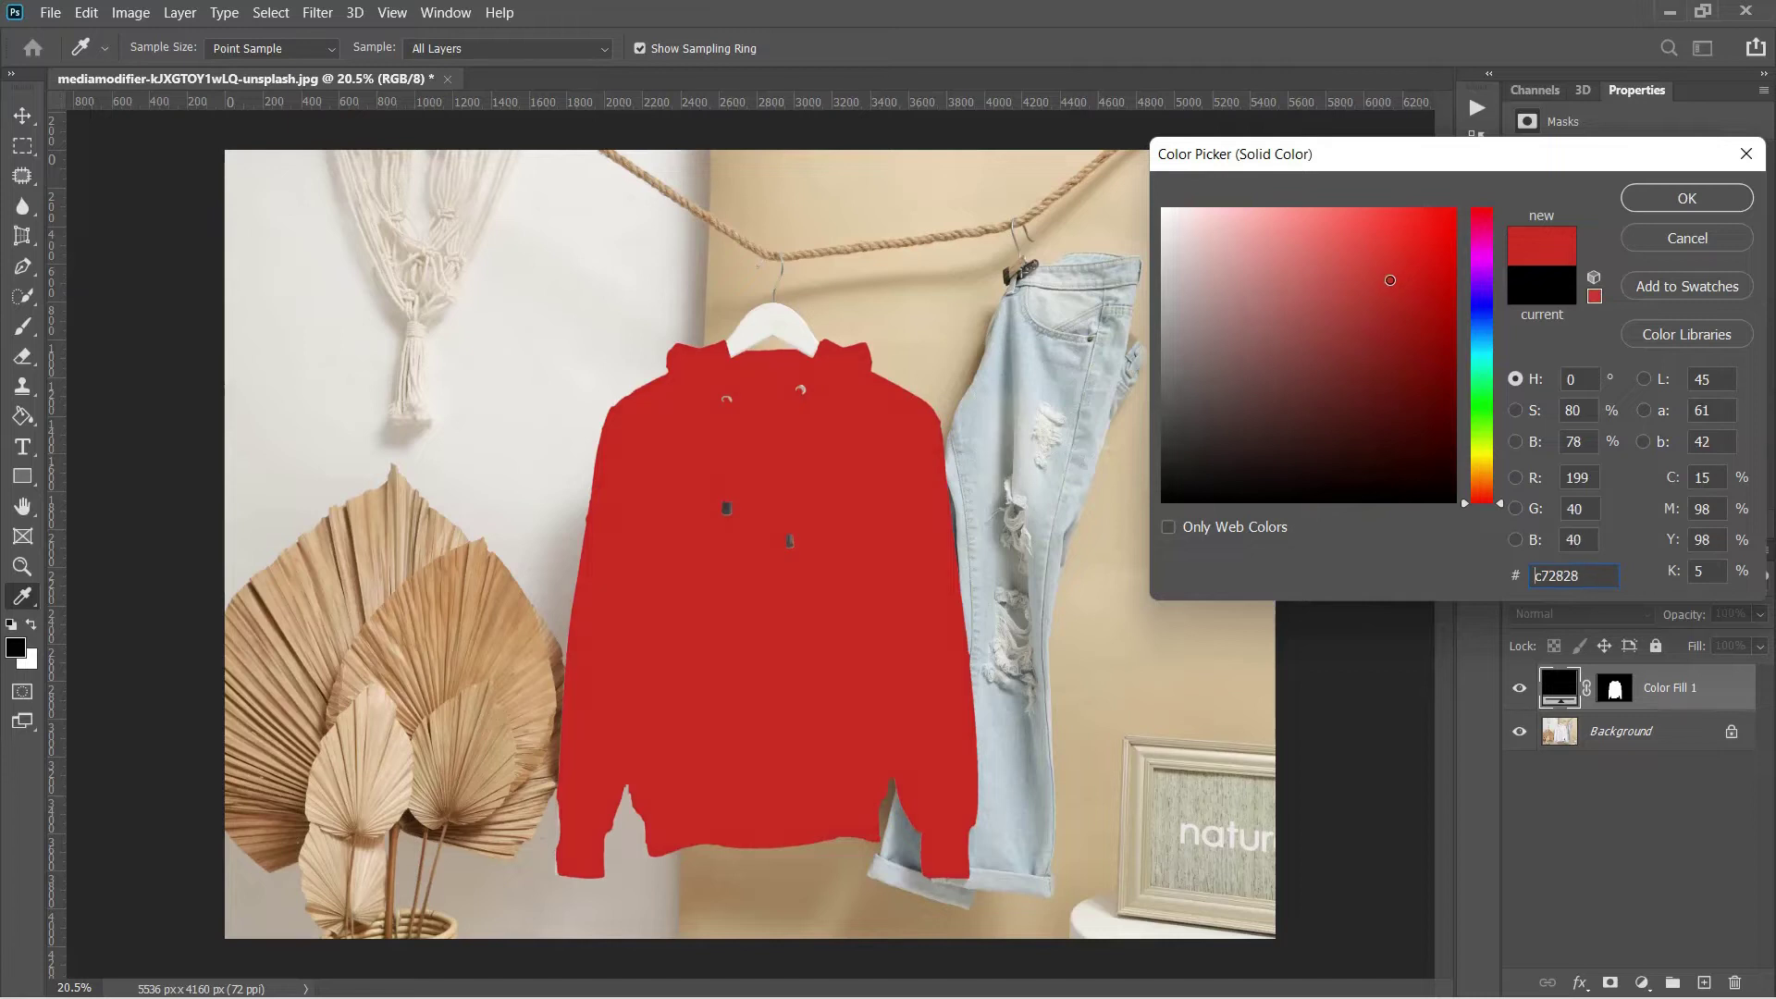
left_click(1411, 277)
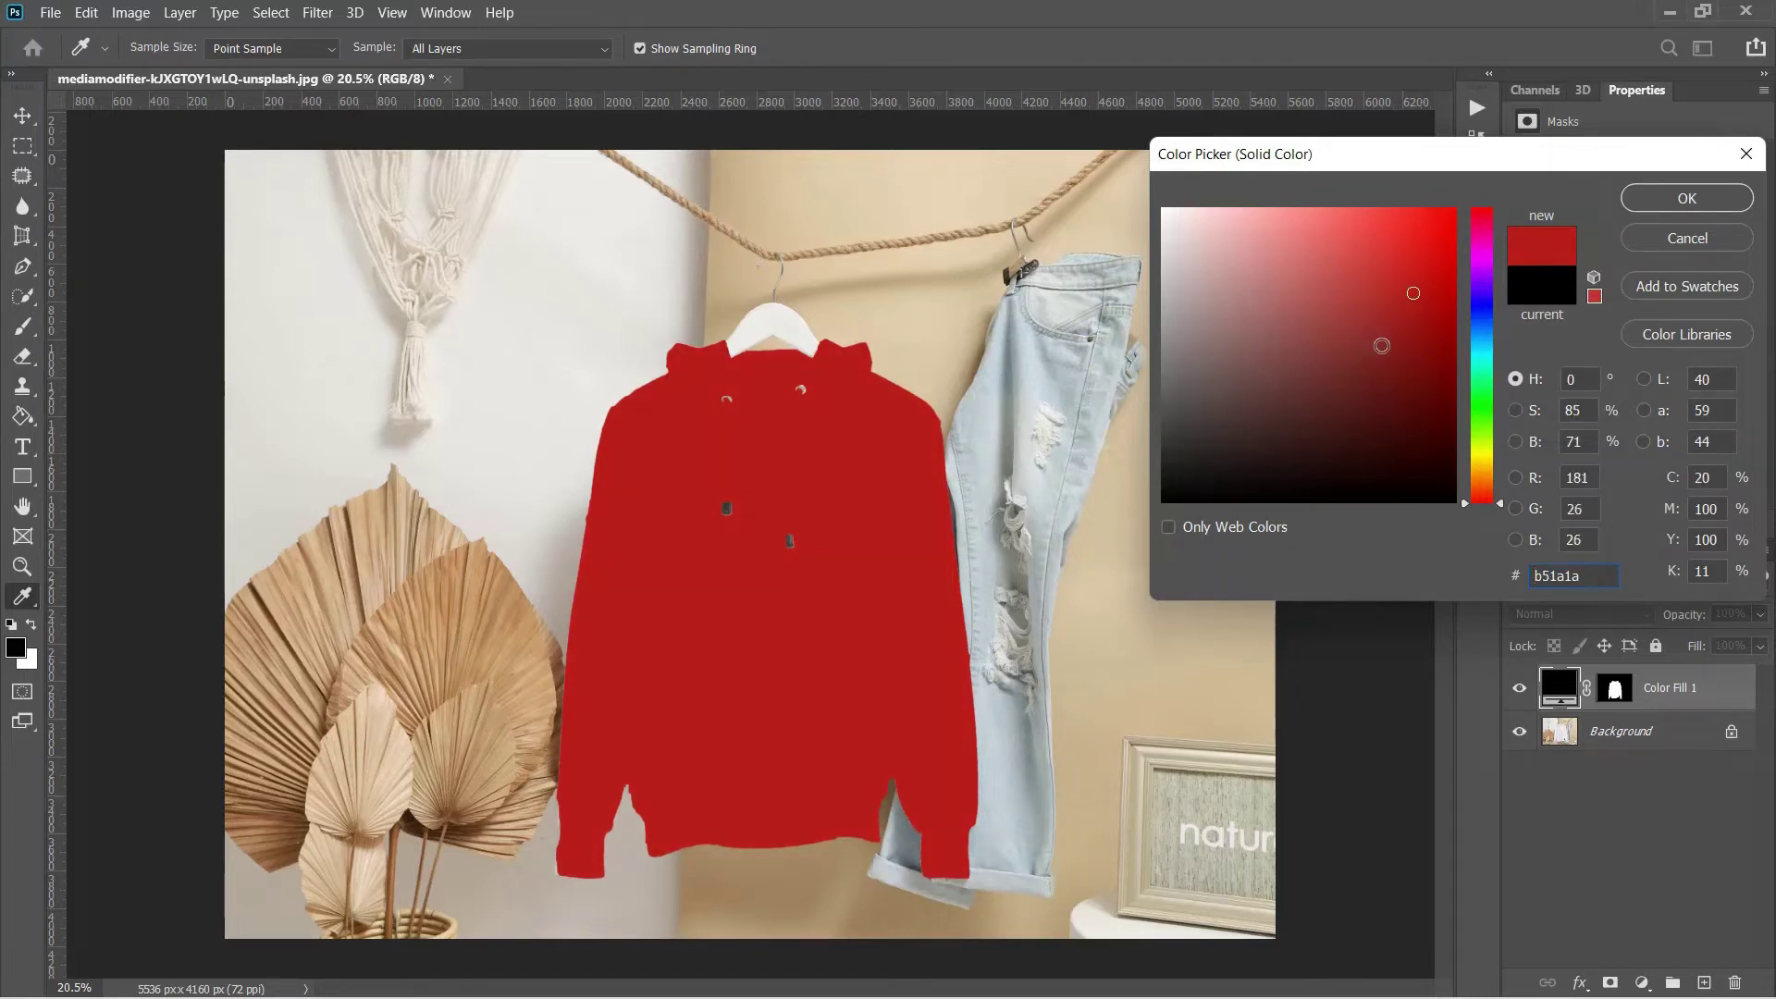
left_click(1704, 201)
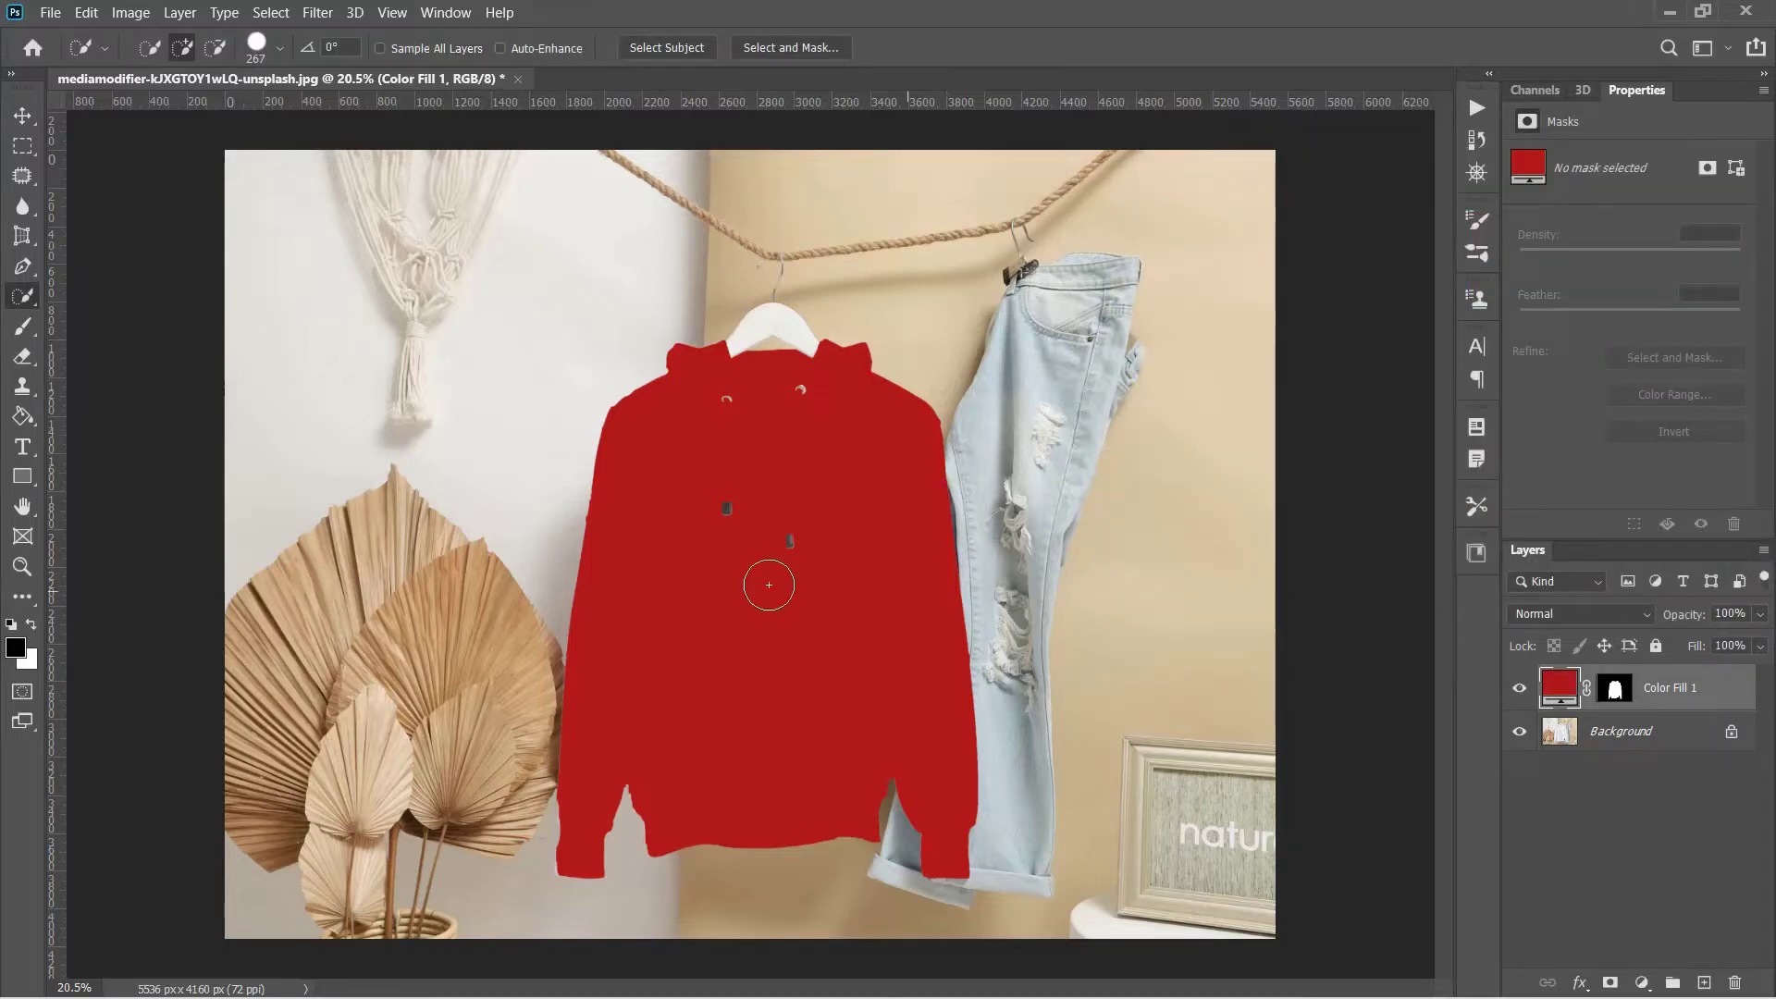
Set Color Fill 1's blend mode to Linear Burn and keep that layer selected.
left_click(1594, 610)
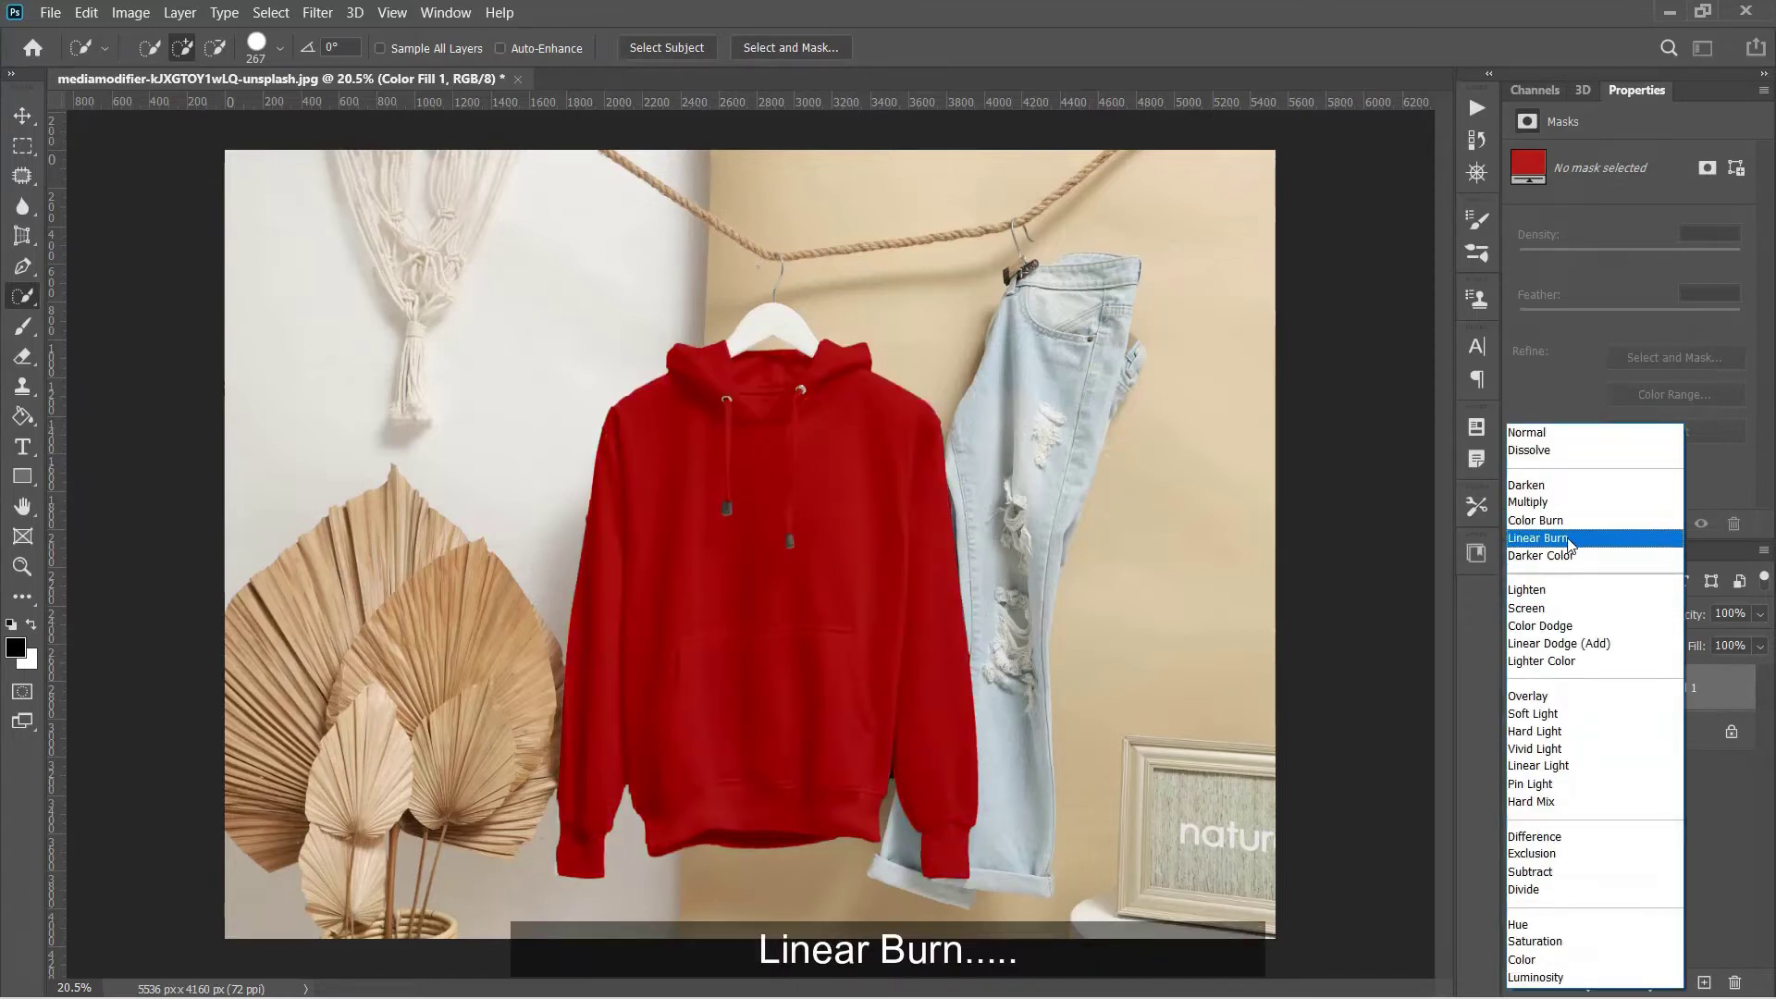
left_click(1569, 539)
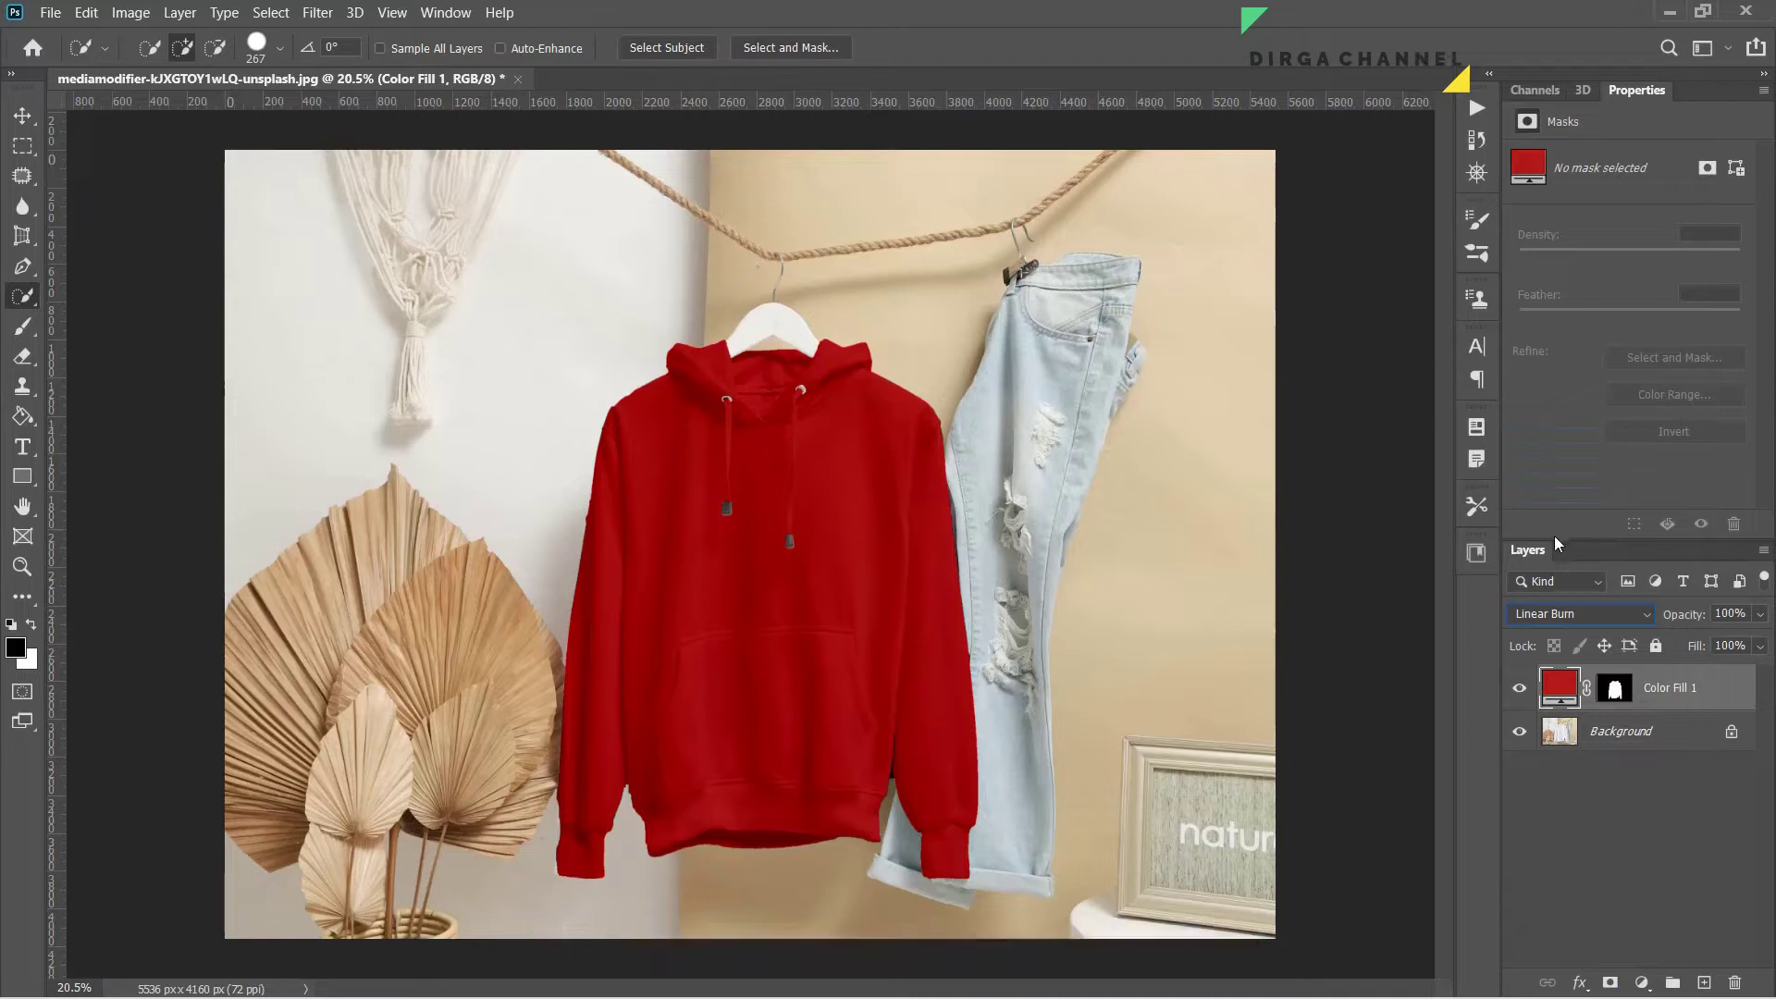
left_click(1604, 796)
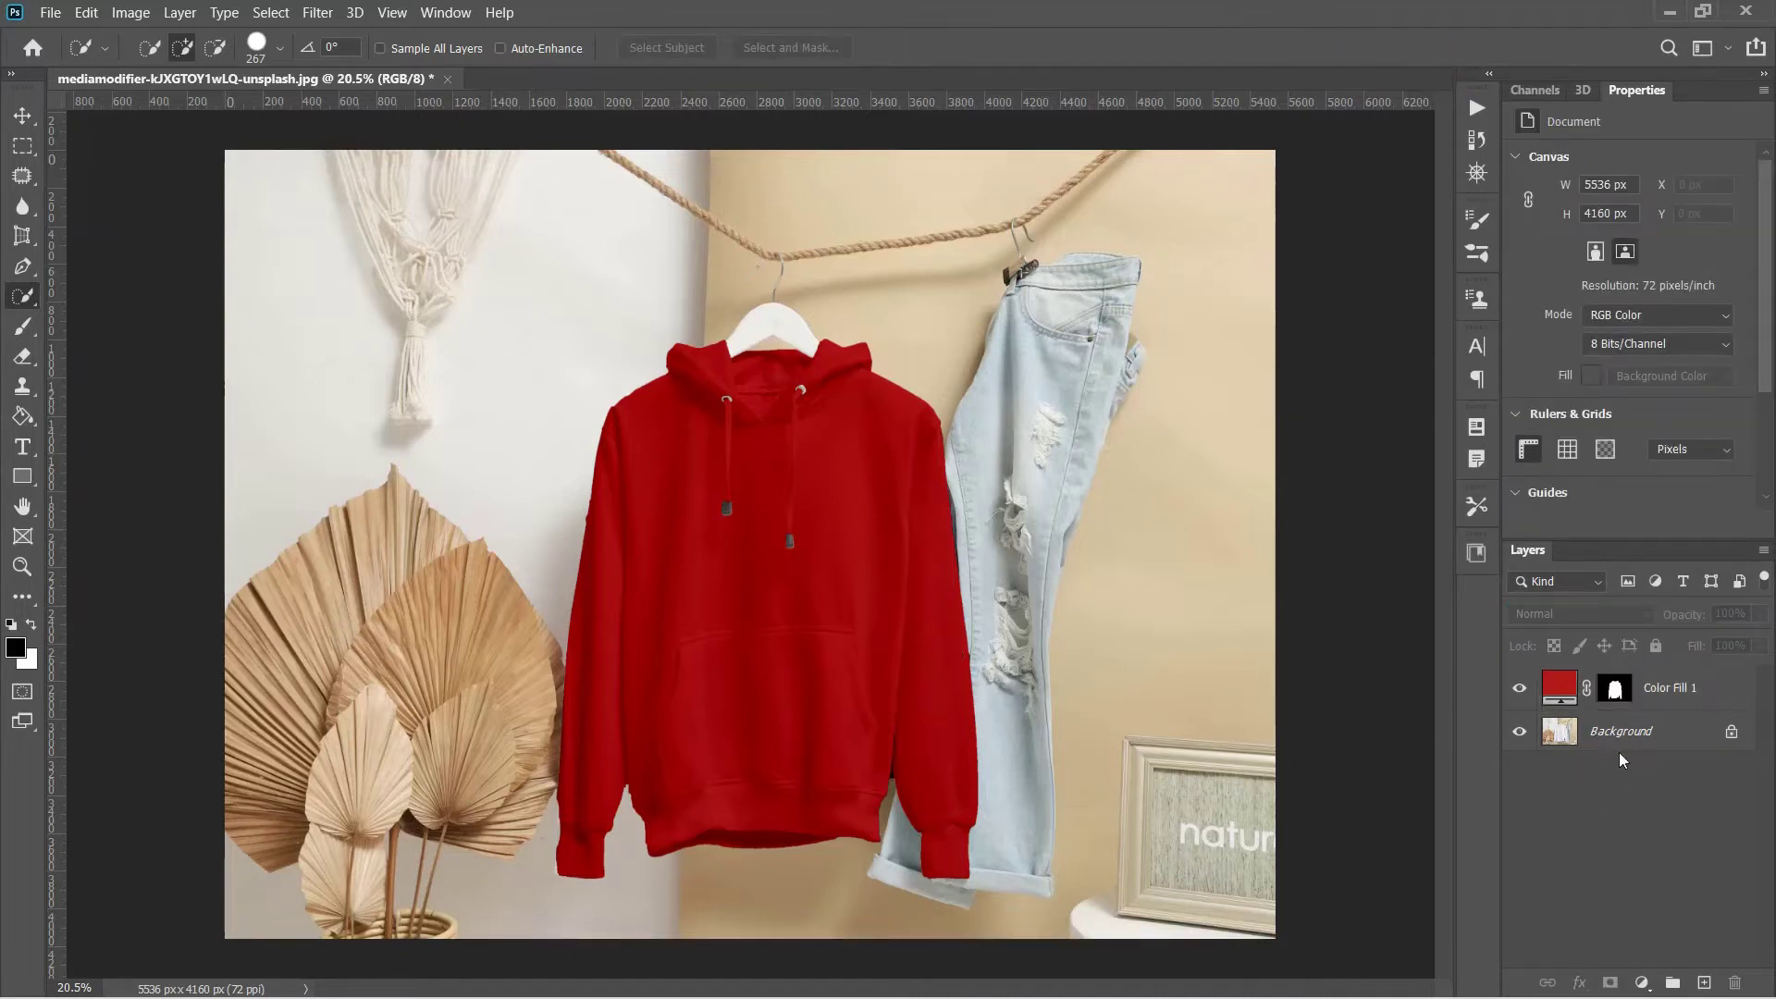
left_click(1557, 680)
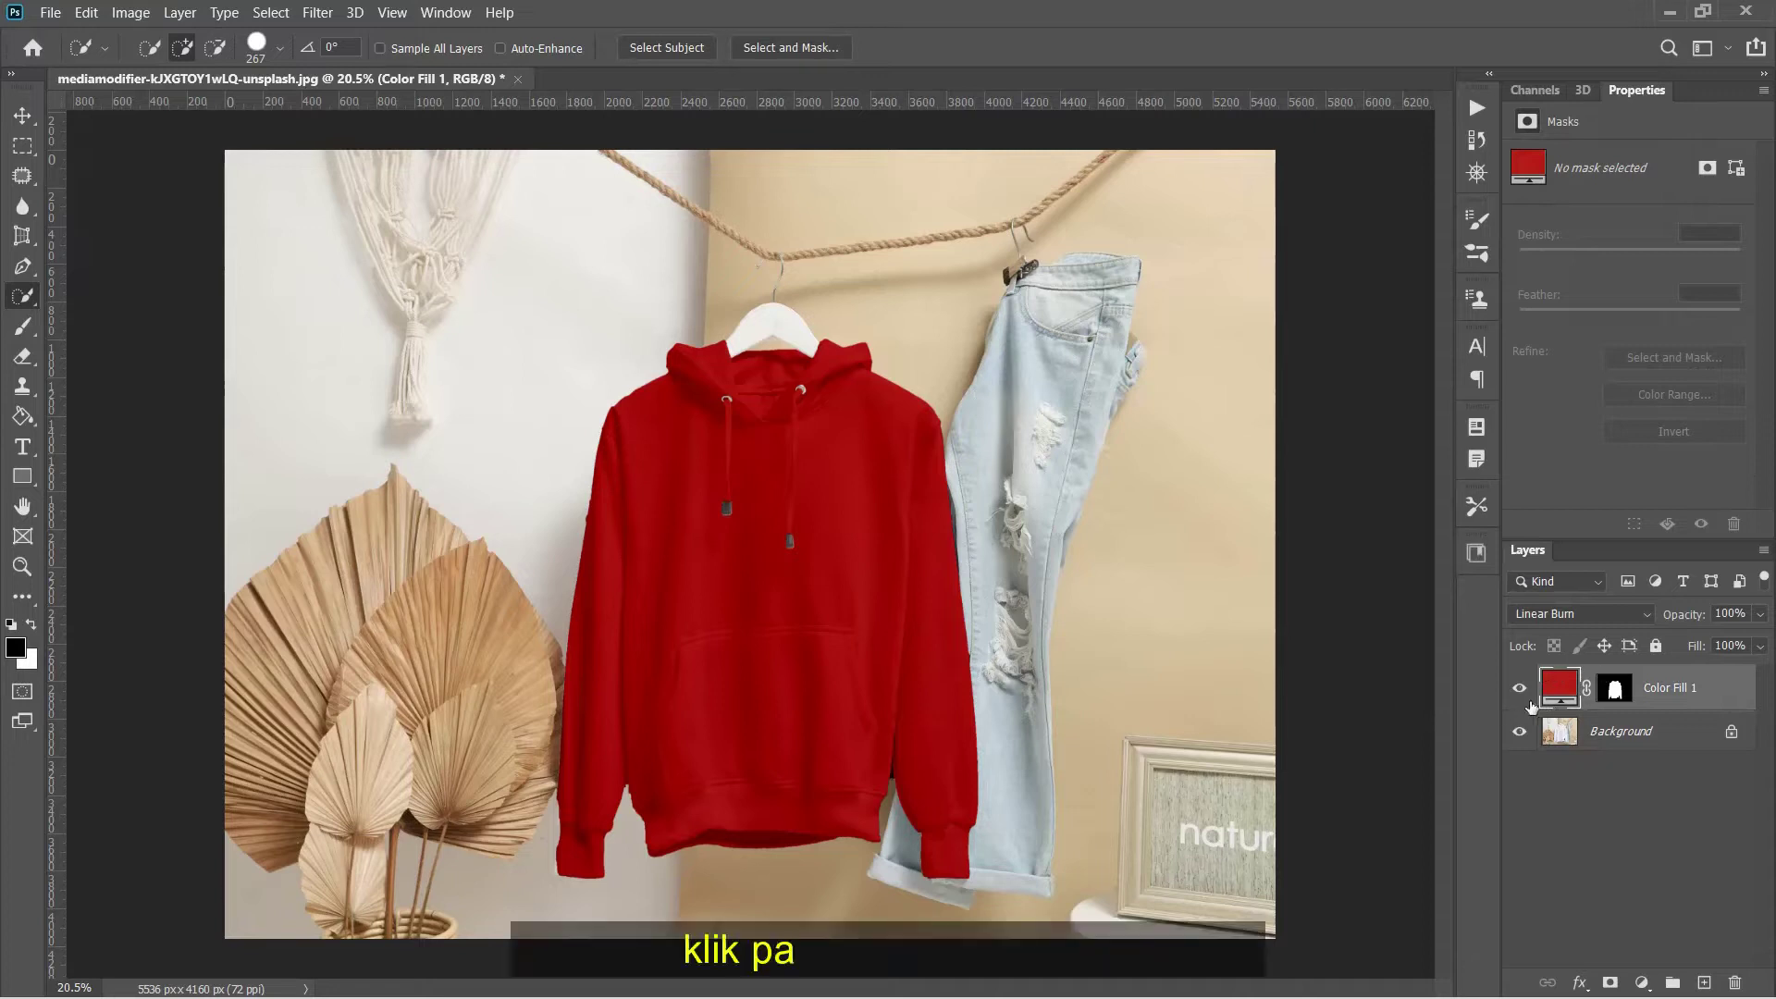
Select the Color Fill 1 mask and show its Properties panel.
left_click(1614, 692)
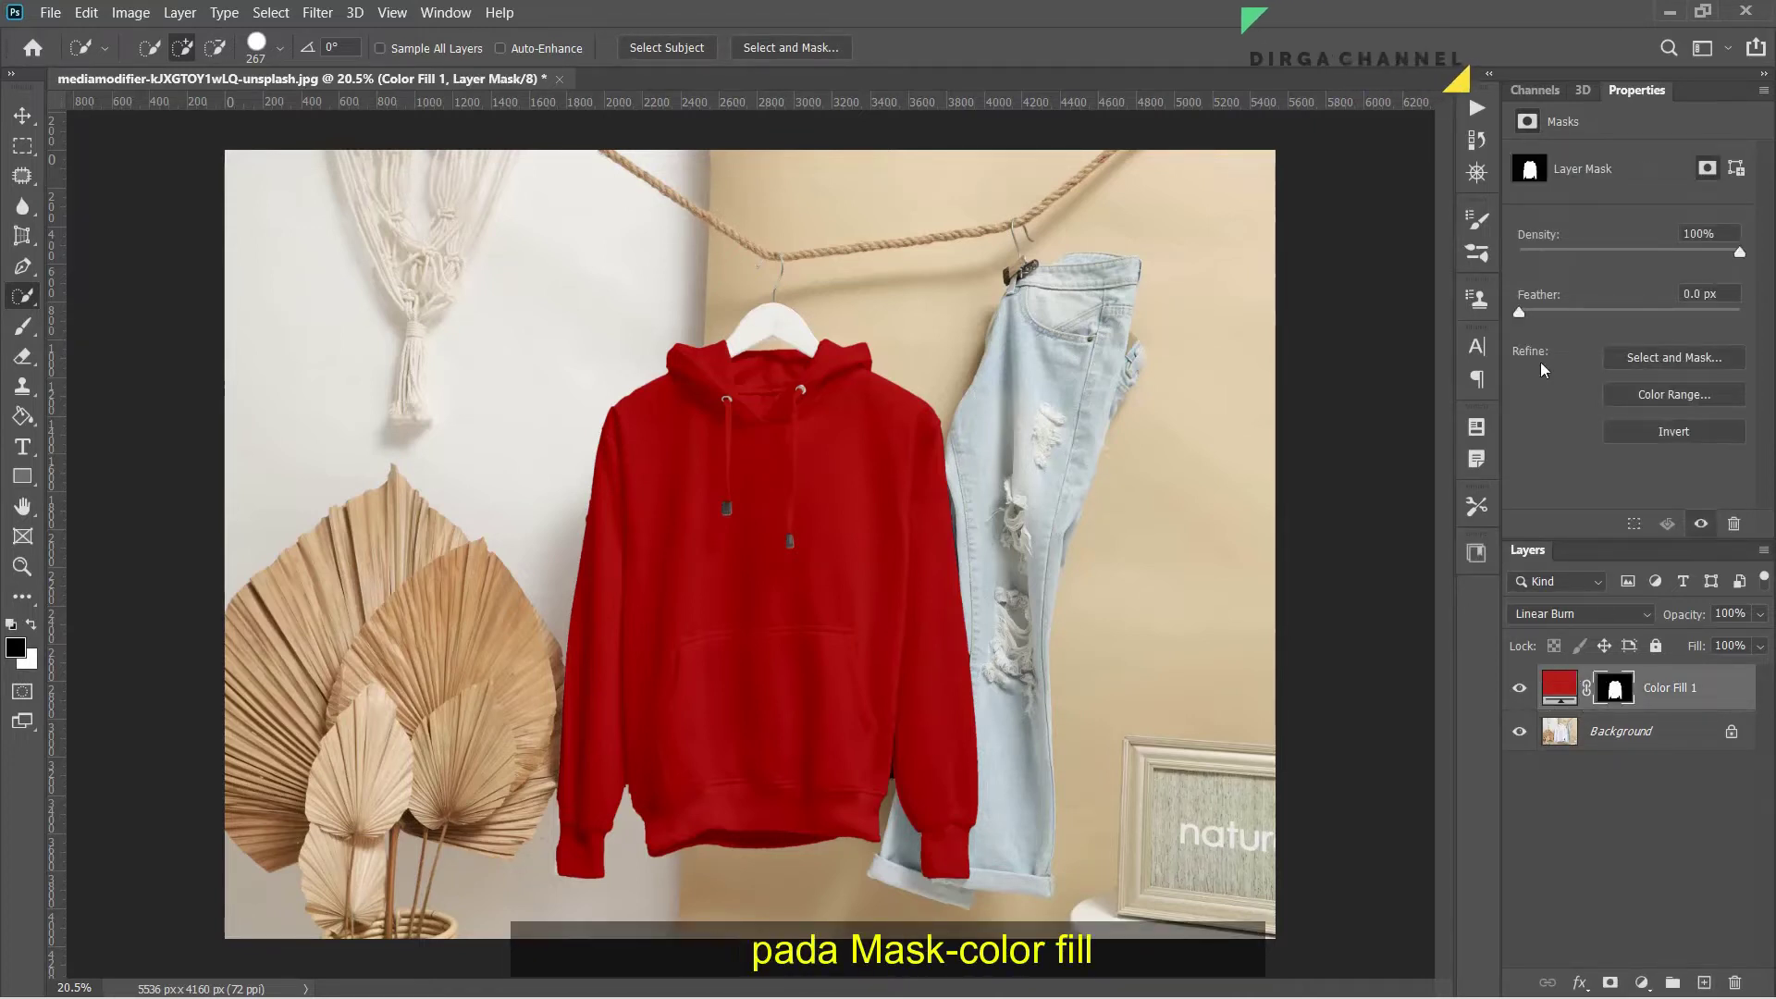
left_click(438, 13)
left_click(474, 716)
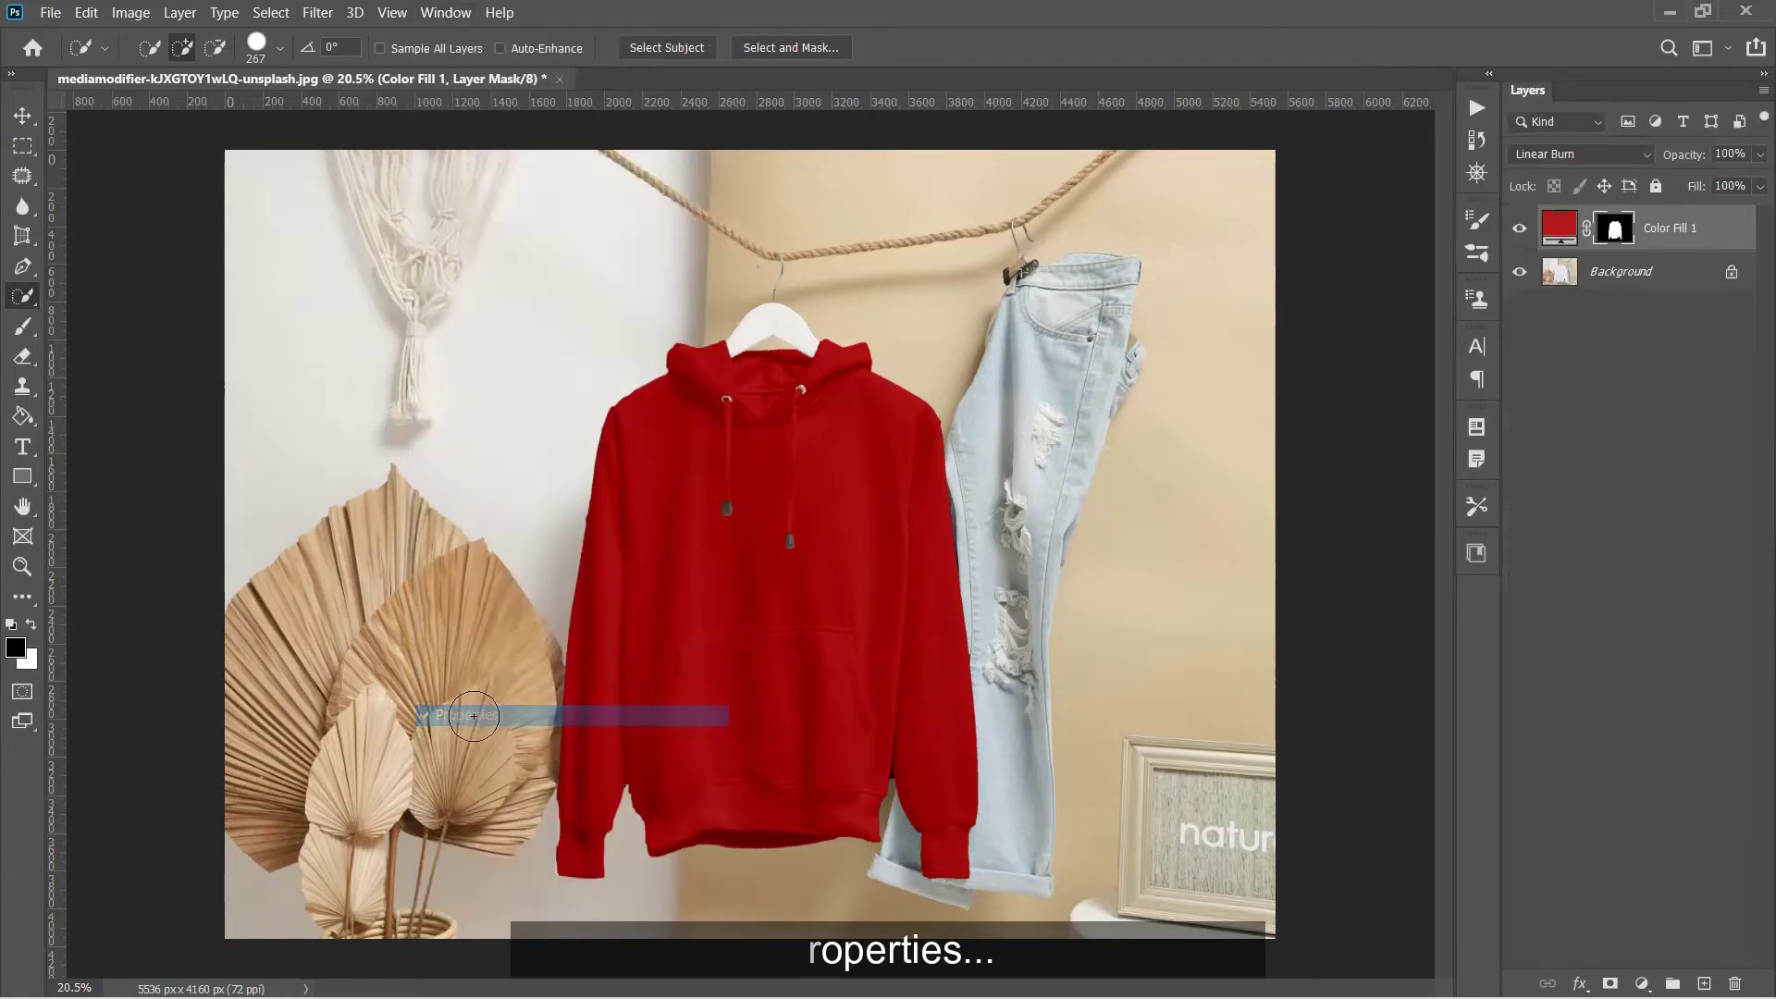
left_click(441, 17)
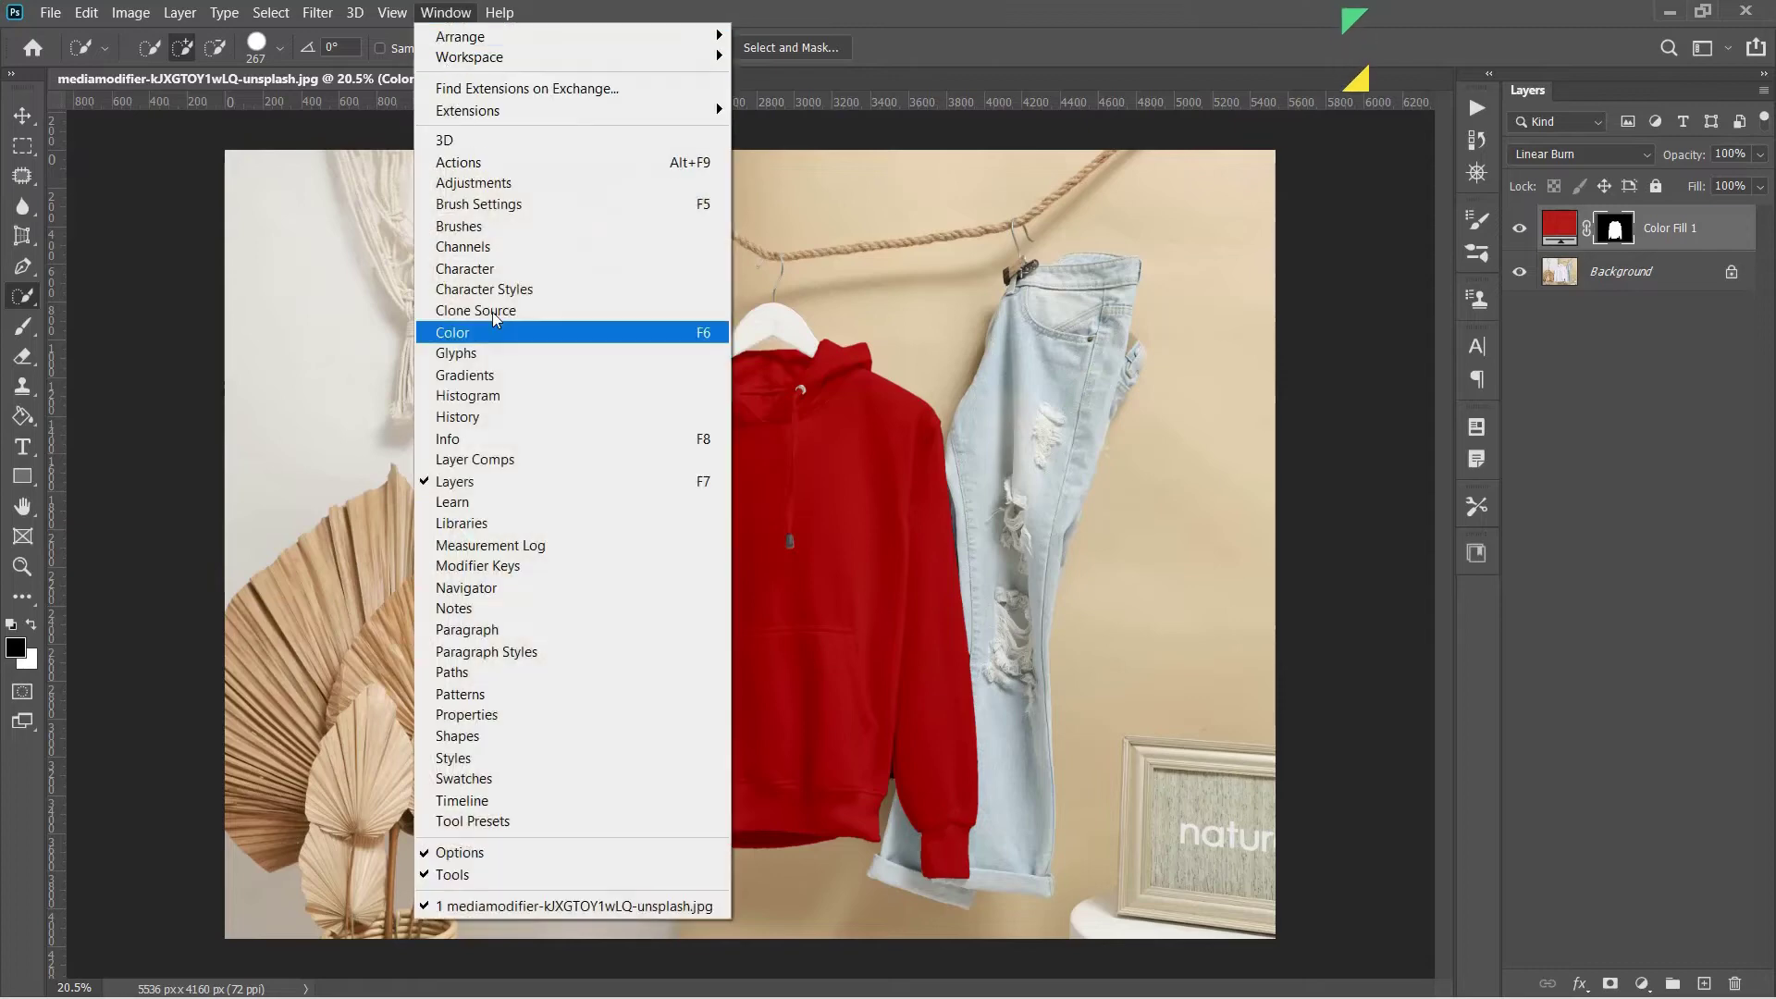
left_click(519, 709)
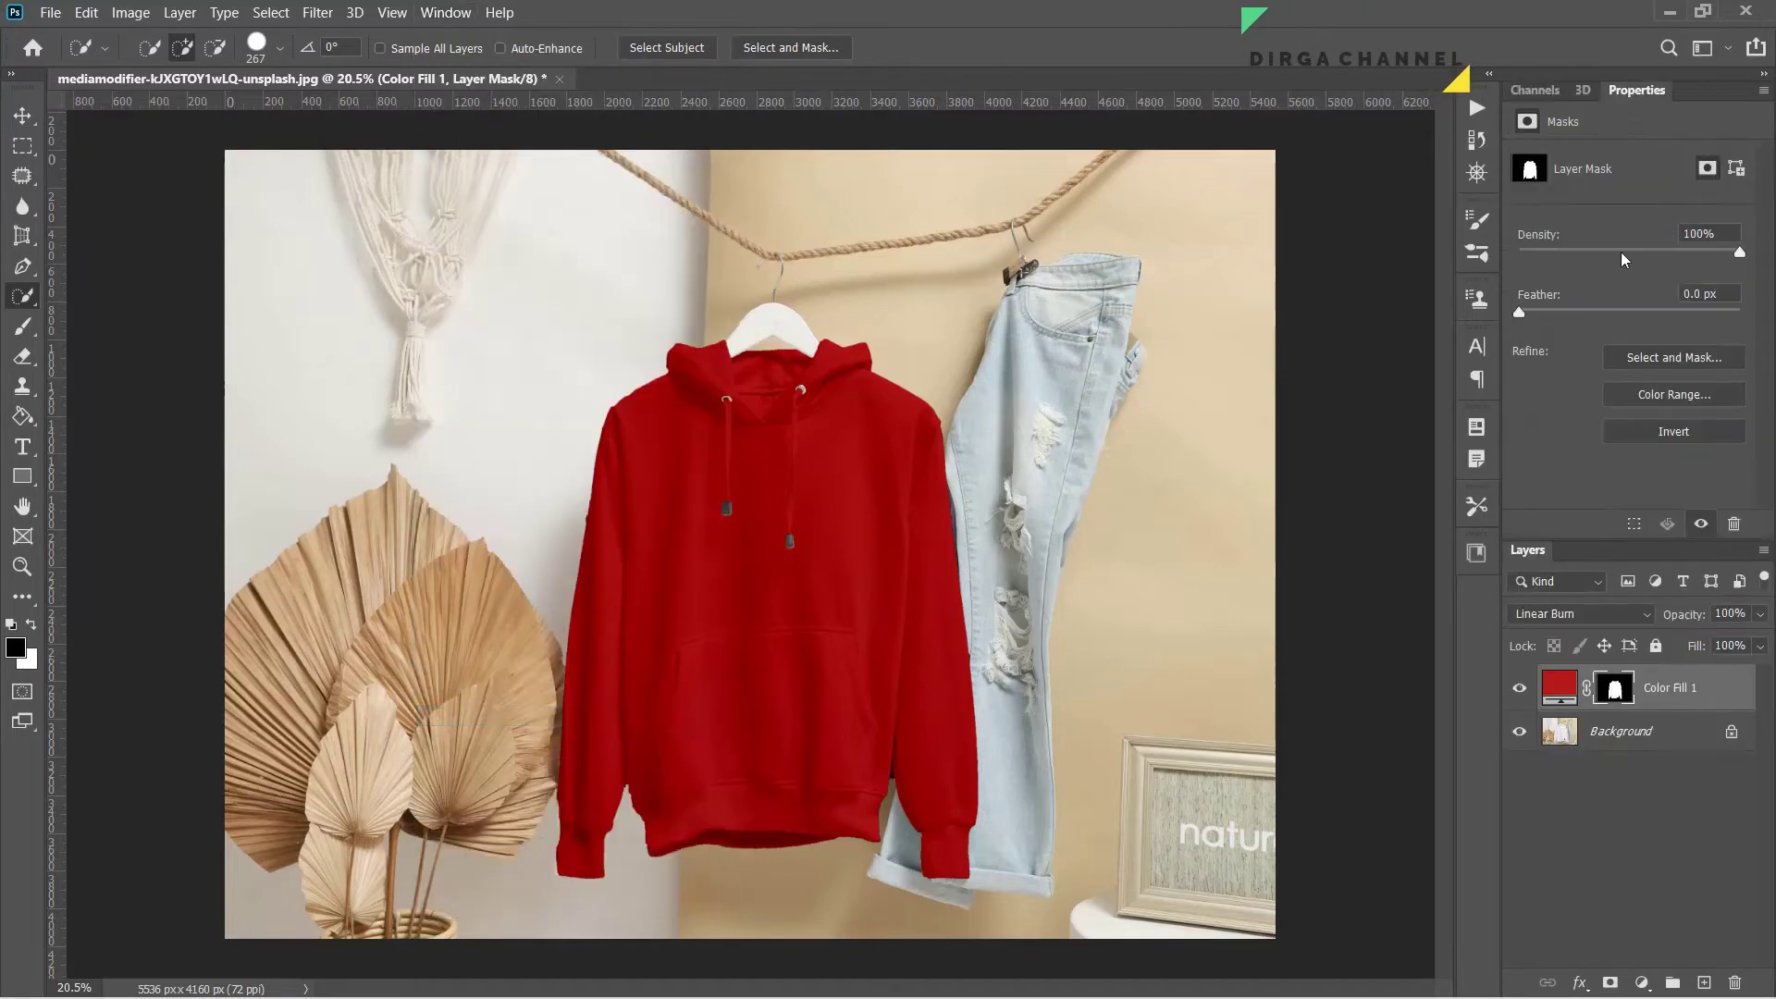
Feather the hoodie fill mask to 3.0 px.
left_click_drag(1522, 312, 1535, 313)
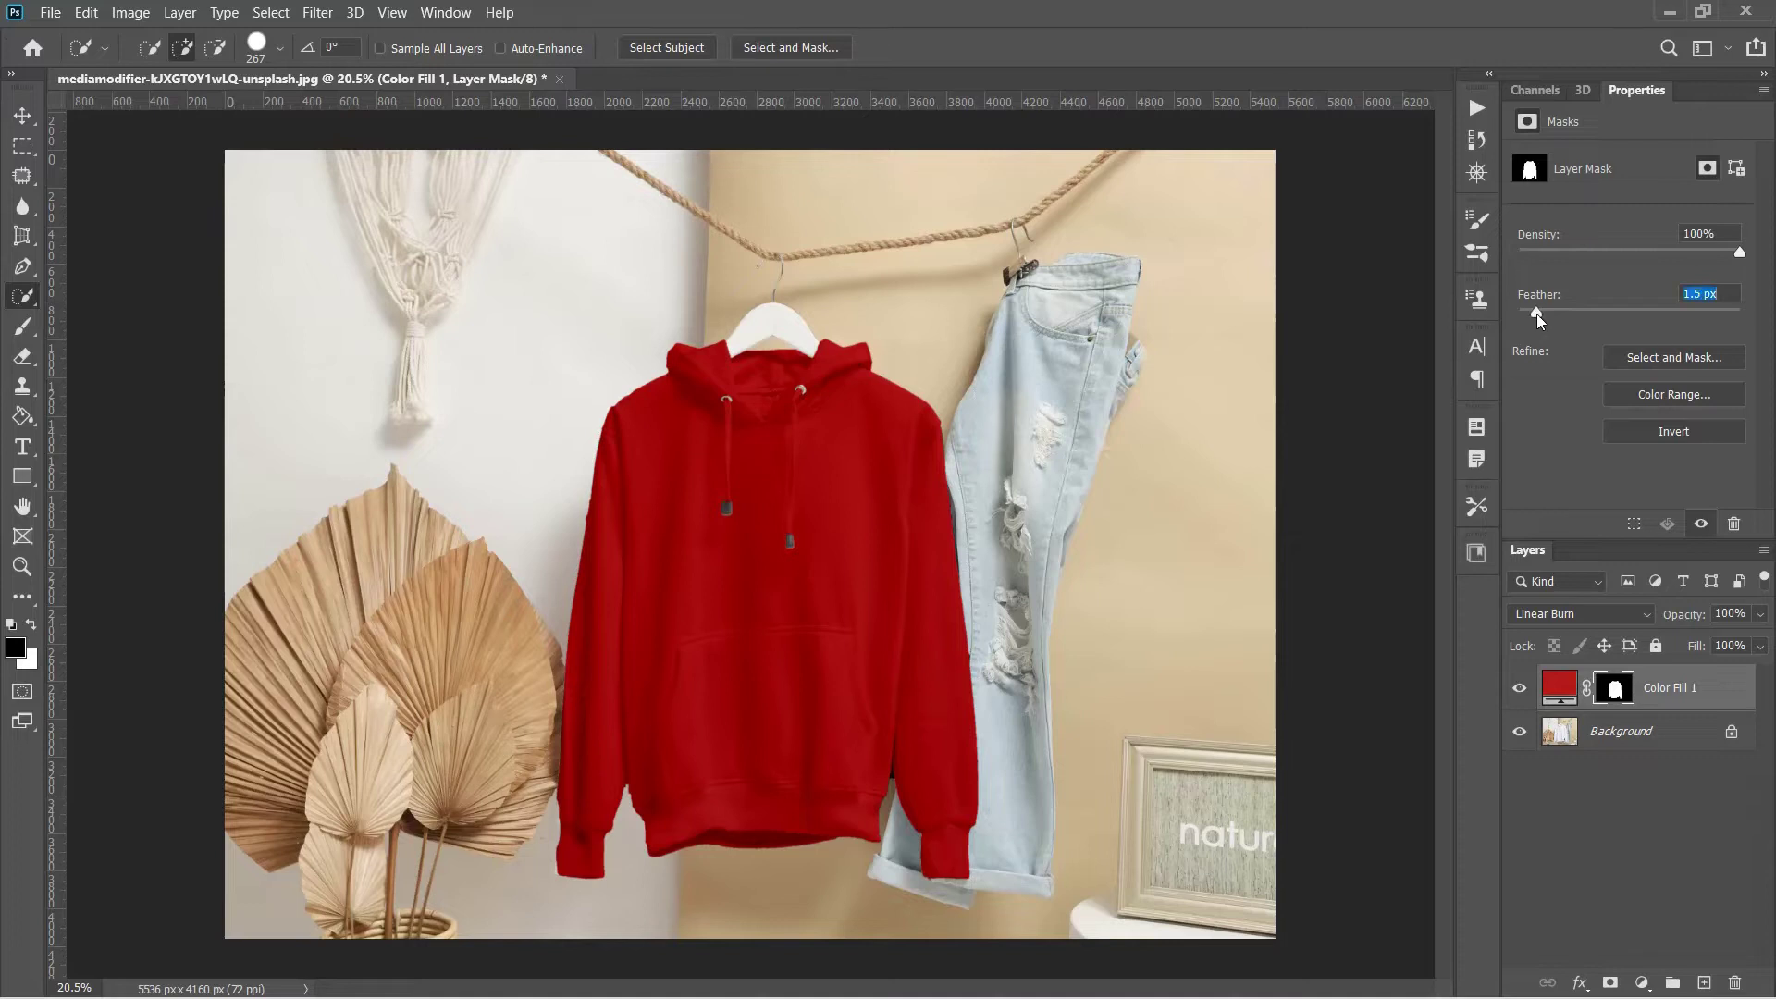
key("Return")
key("ctrl+plus")
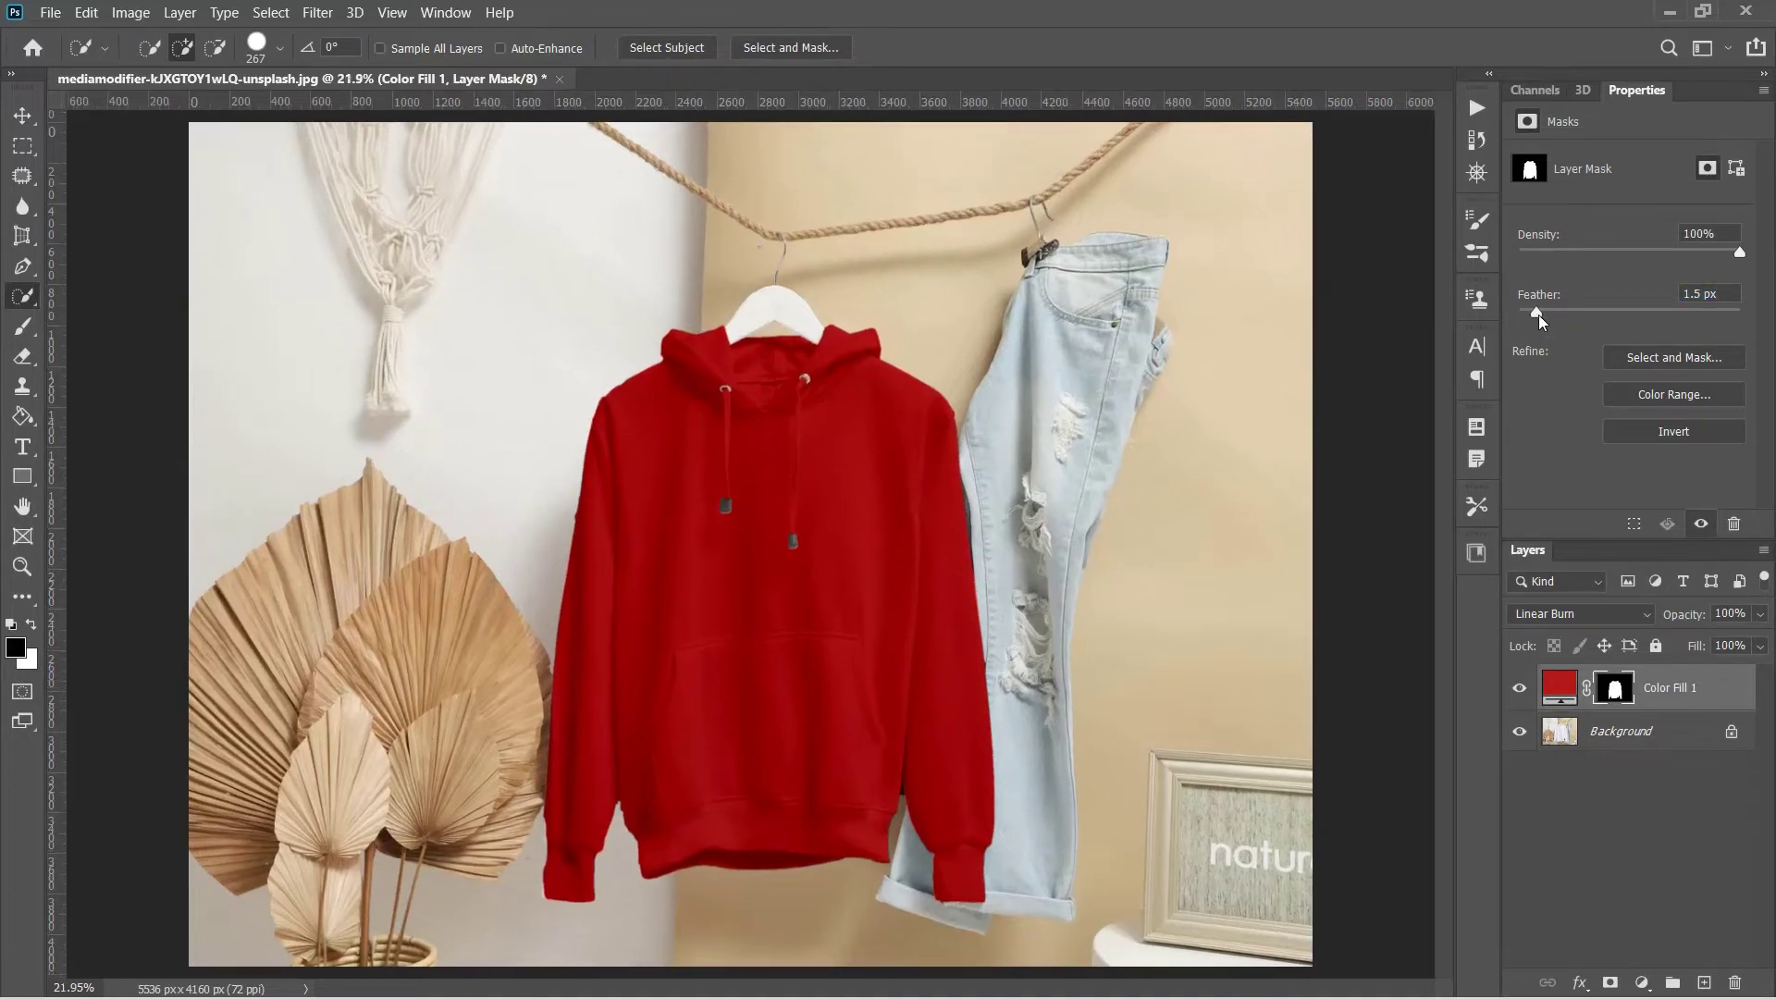
left_click_drag(1543, 311, 1552, 313)
key("Return")
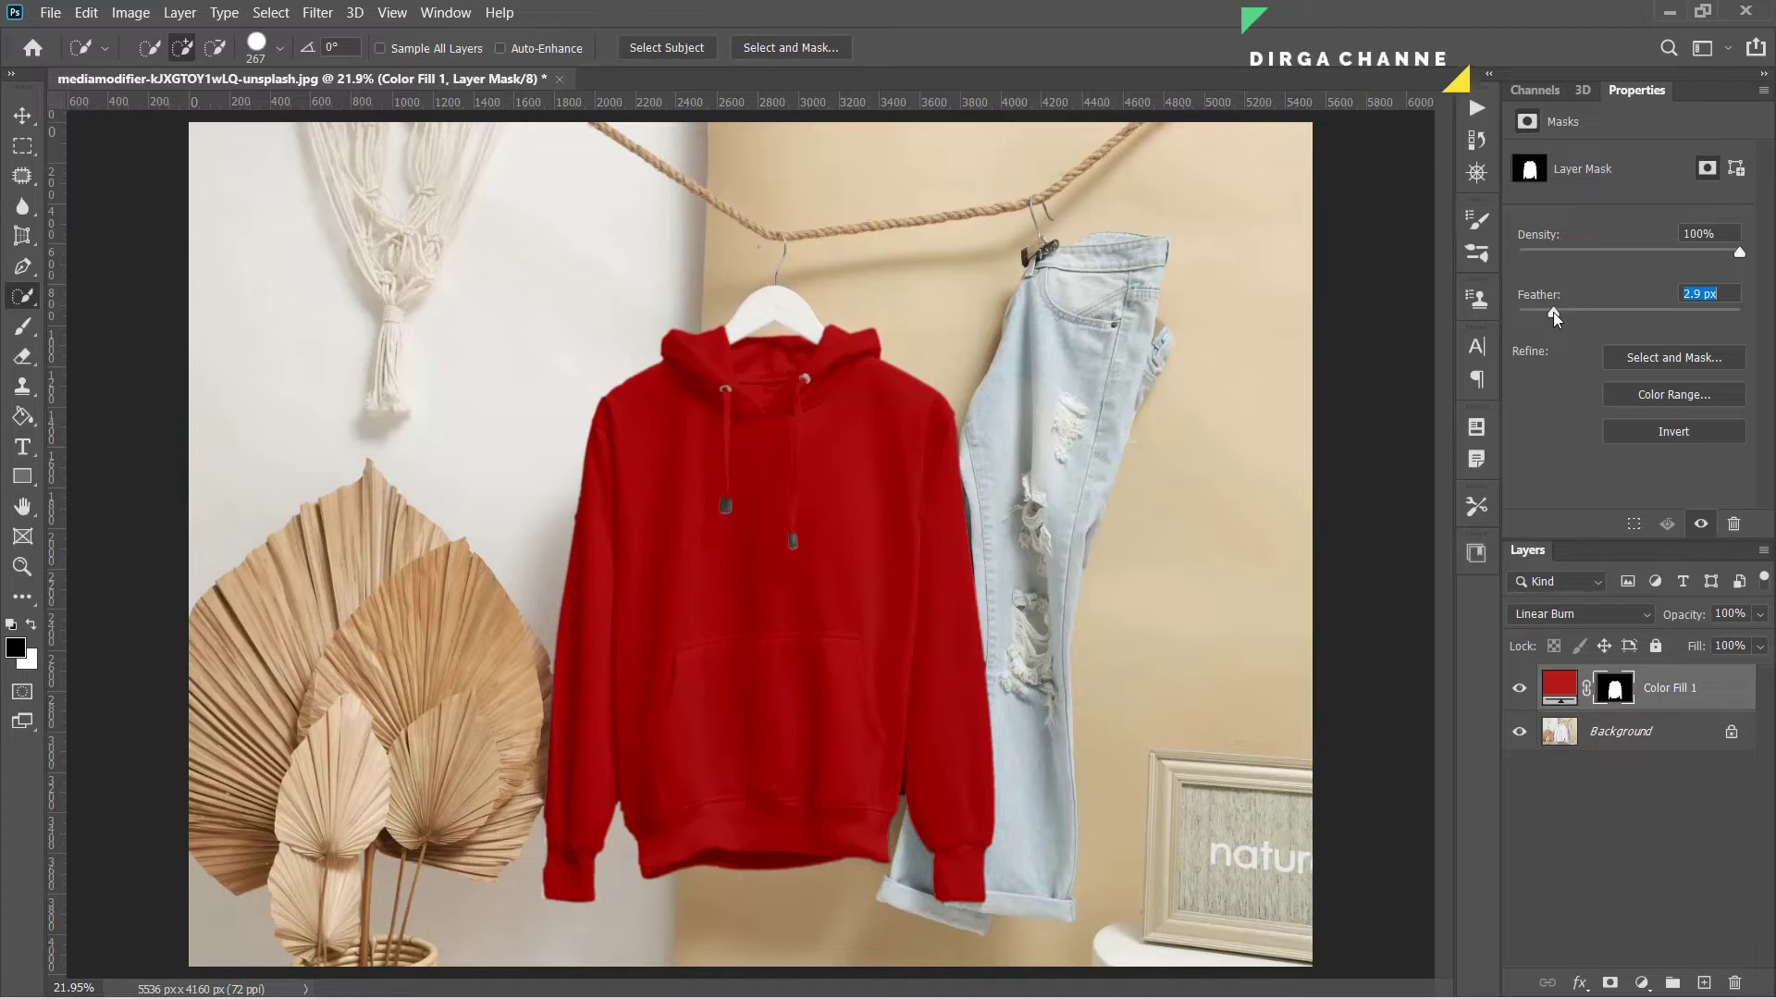
key("Return")
type("3")
key("Return")
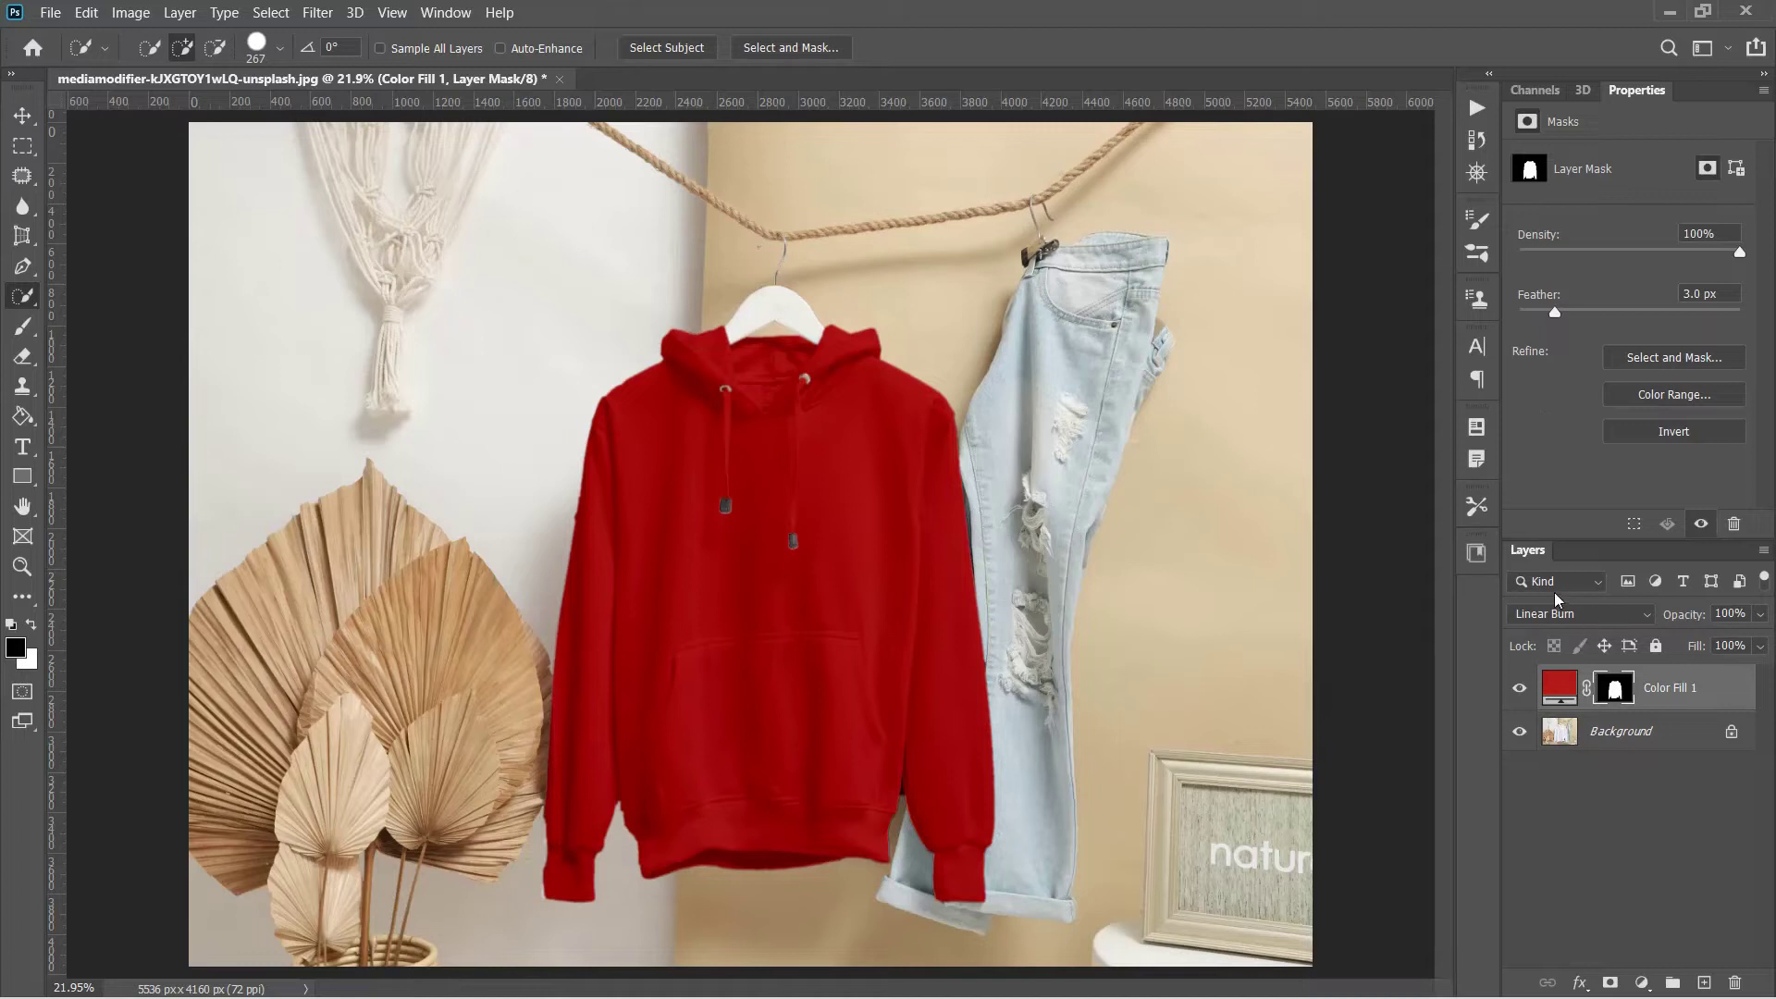
Change Color Fill 1's colour from red to vivid blue #097ad1.
left_click(1570, 693)
double_click(1563, 694)
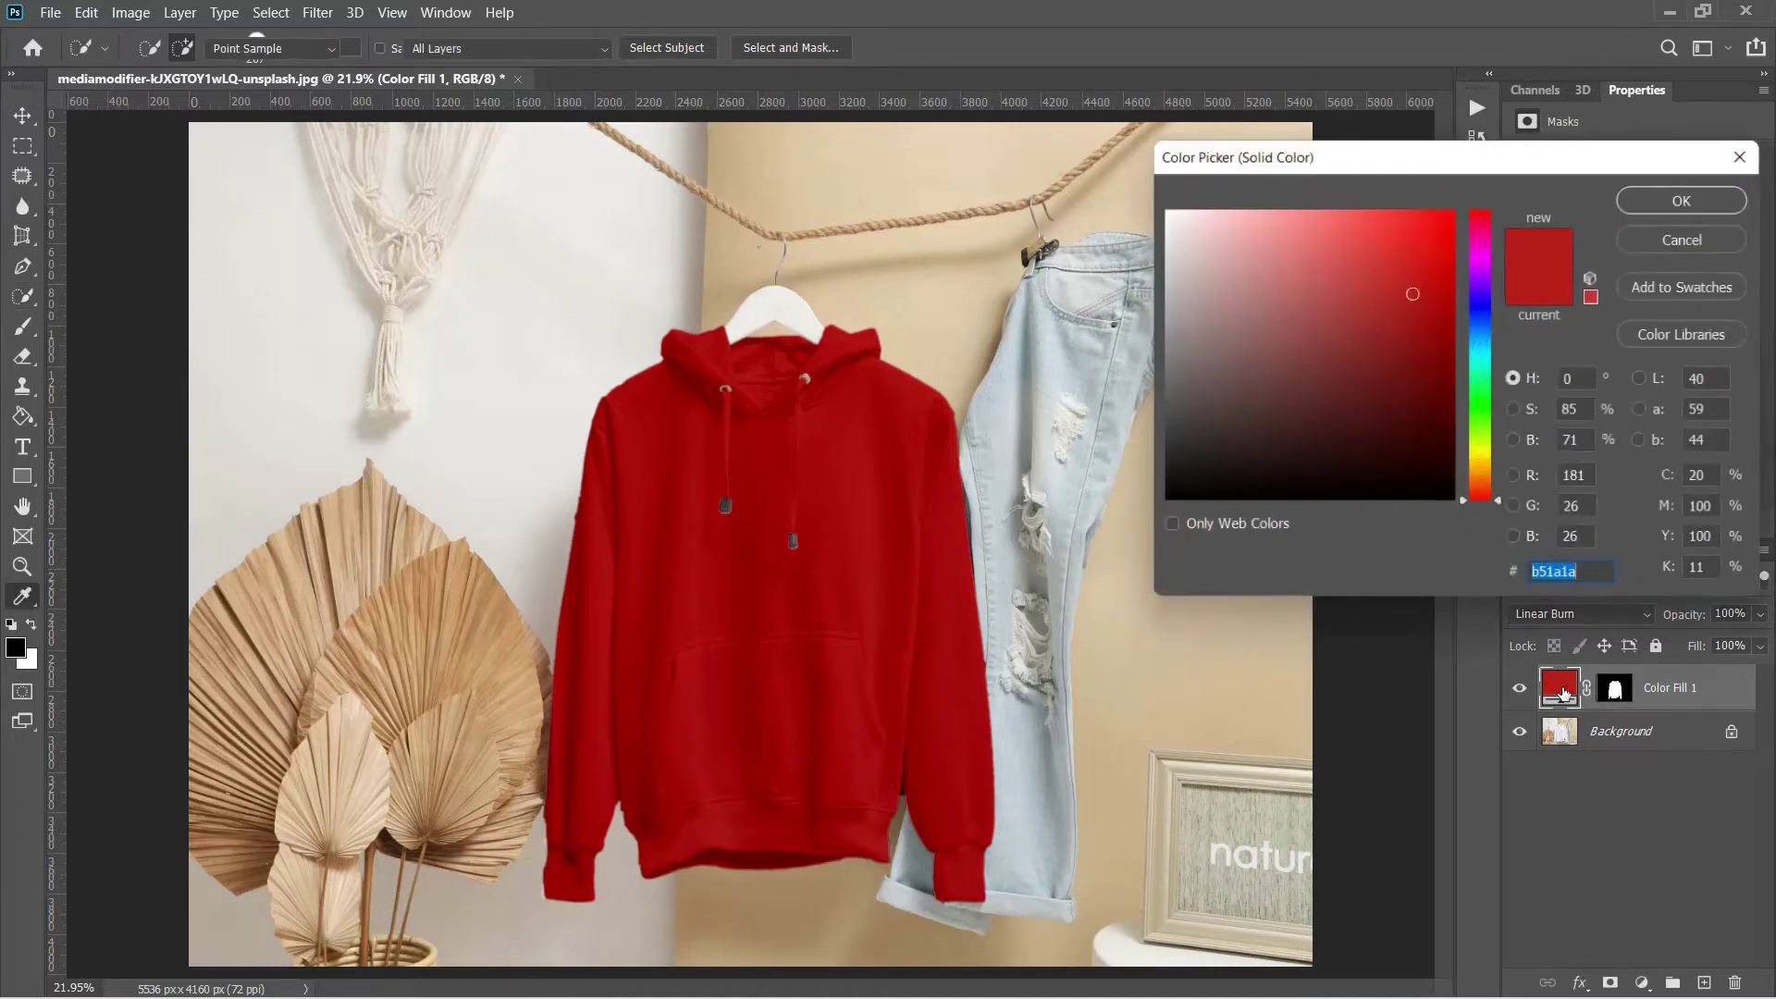
mouse_move(1486, 501)
left_mouse_down()
mouse_move(1492, 276)
mouse_move(1470, 214)
mouse_move(1512, 496)
mouse_move(1486, 302)
mouse_move(1494, 351)
left_mouse_up()
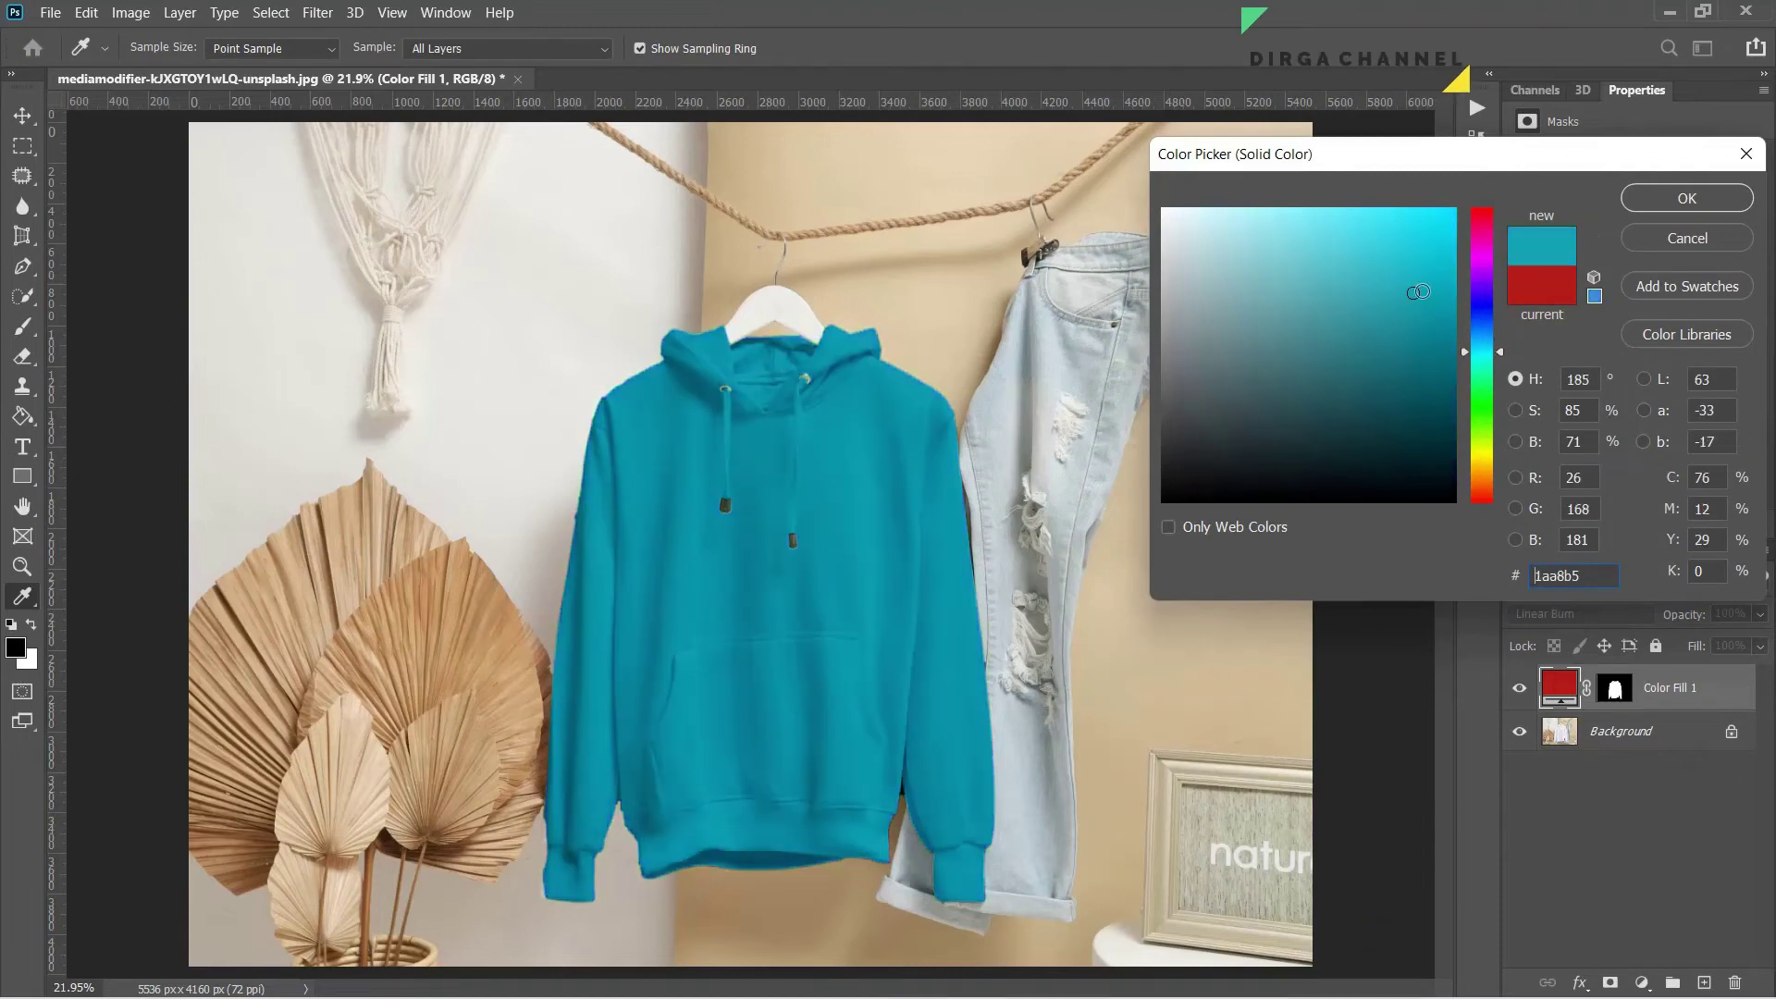
mouse_move(1418, 292)
left_mouse_down()
mouse_move(1429, 269)
mouse_move(1457, 282)
left_mouse_up()
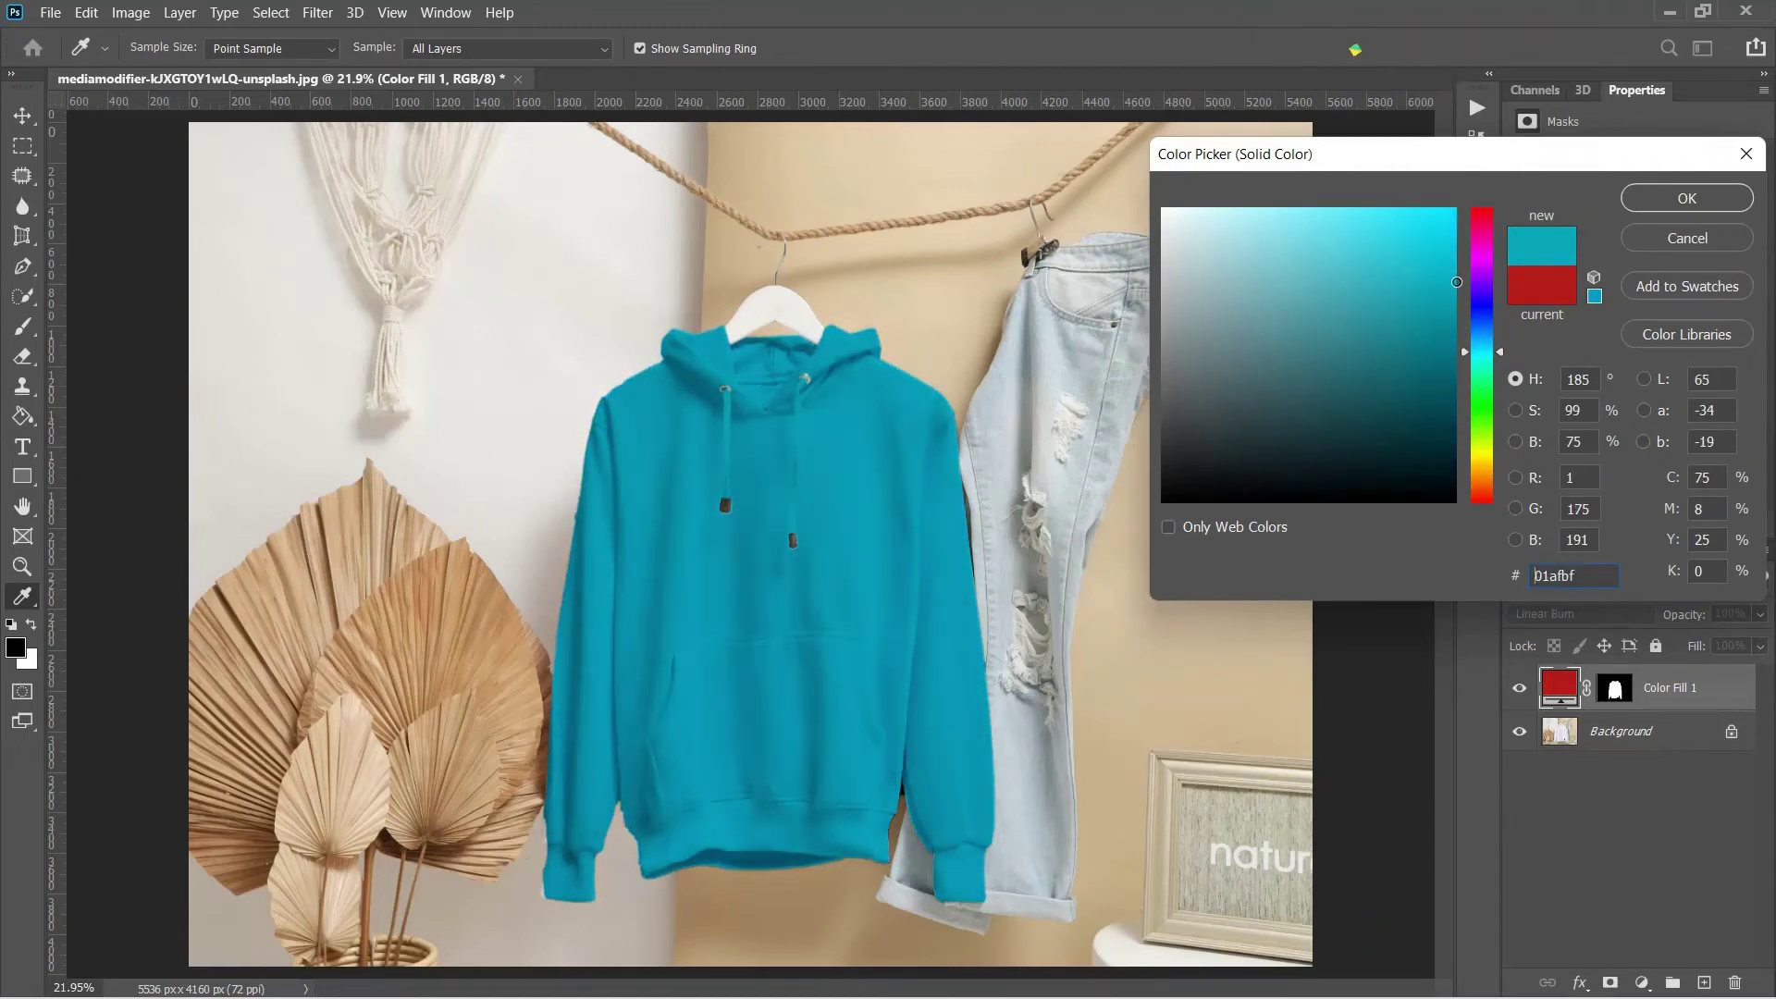
mouse_move(1491, 351)
left_mouse_down()
mouse_move(1489, 213)
mouse_move(1444, 260)
left_mouse_up()
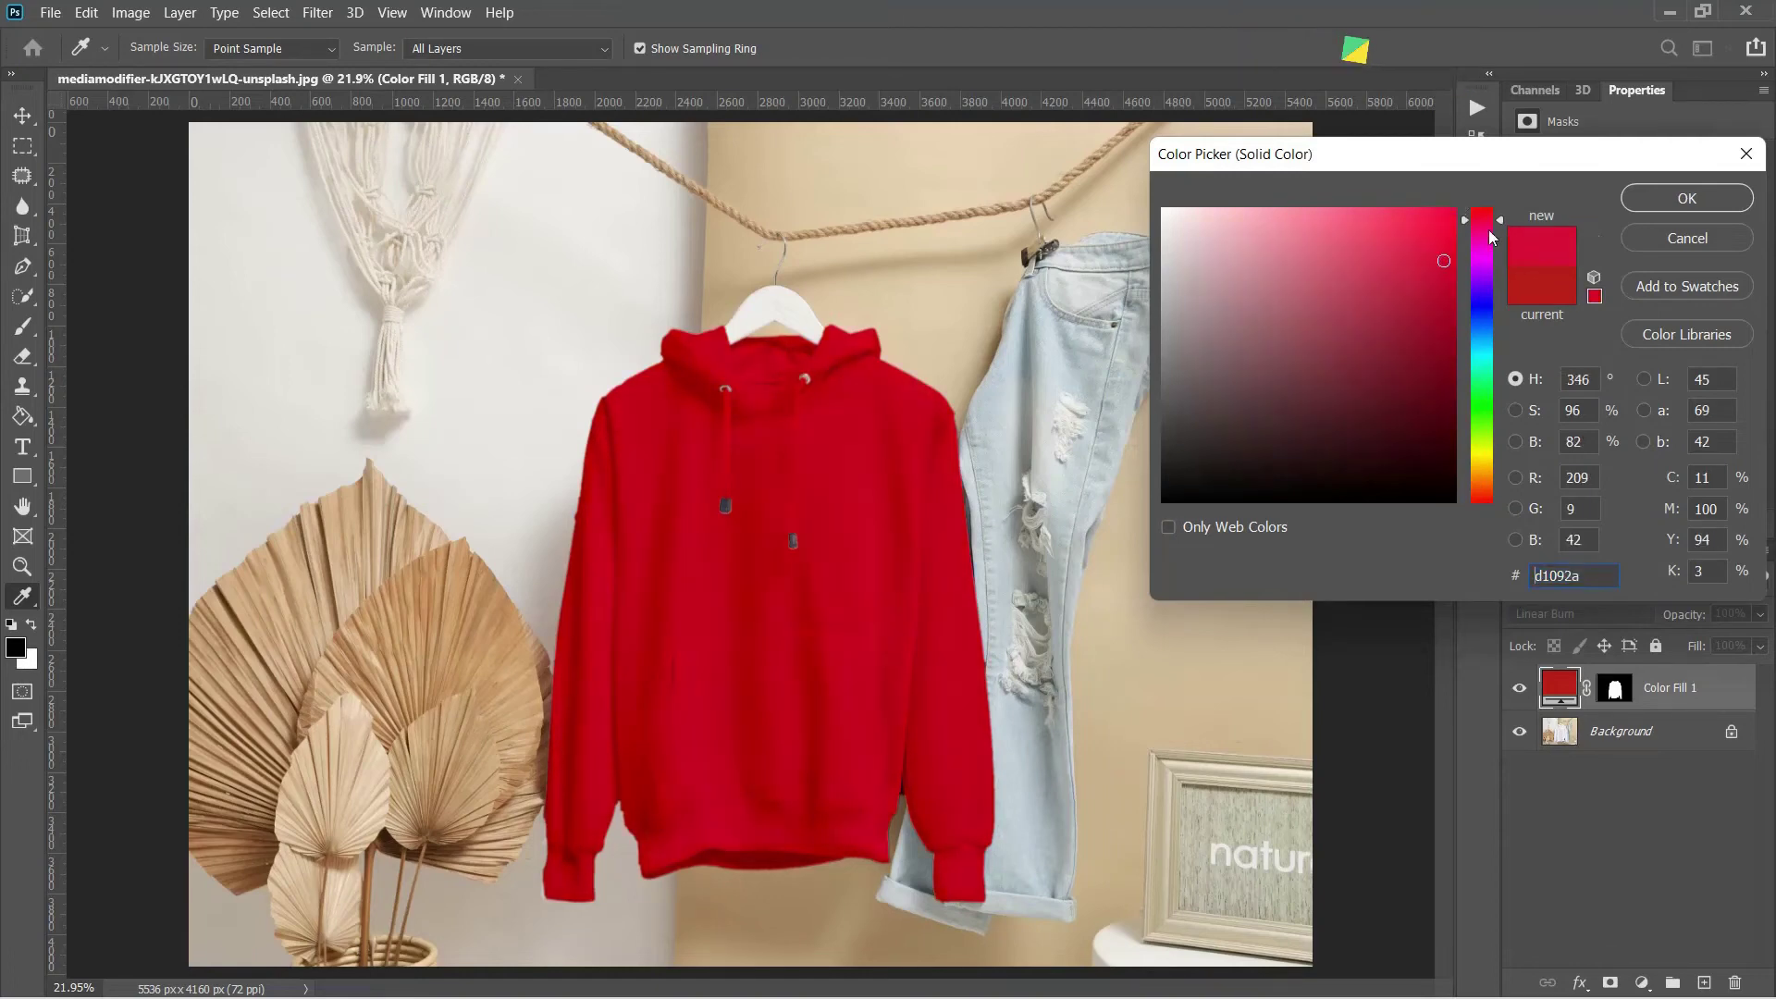
mouse_move(1490, 229)
left_mouse_down()
mouse_move(1547, 486)
mouse_move(1517, 333)
left_mouse_up()
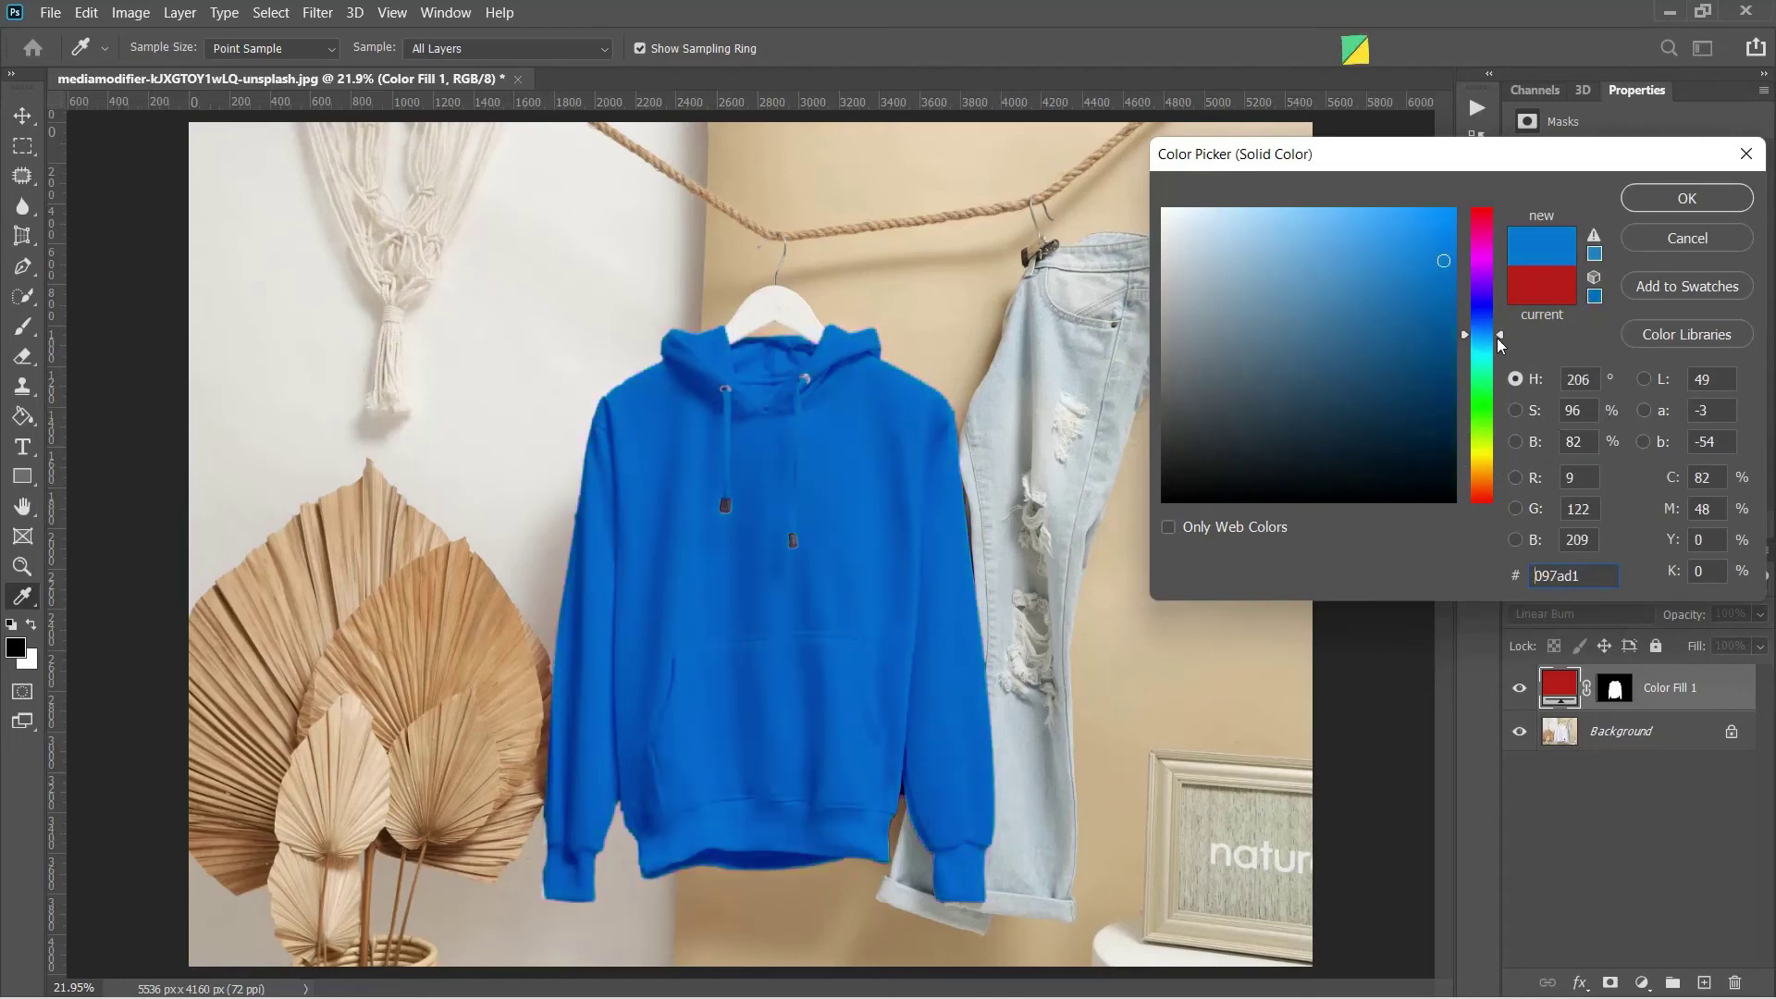
left_click(1660, 199)
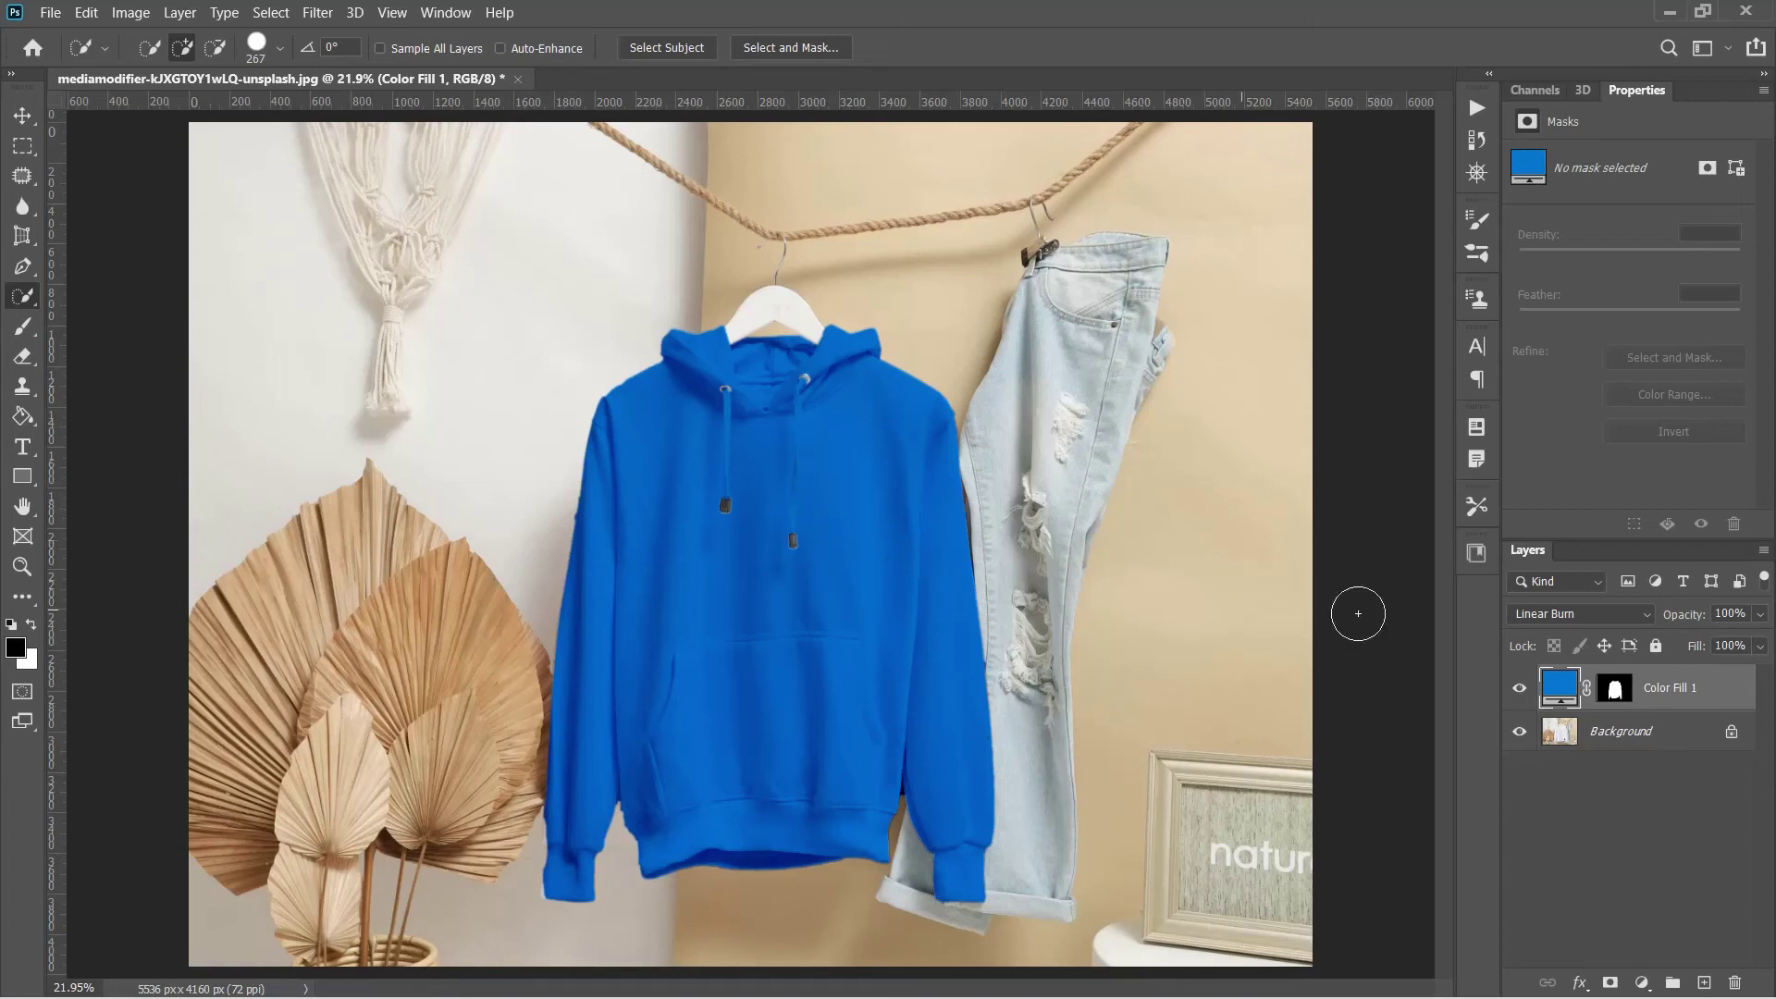
left_click(1520, 700)
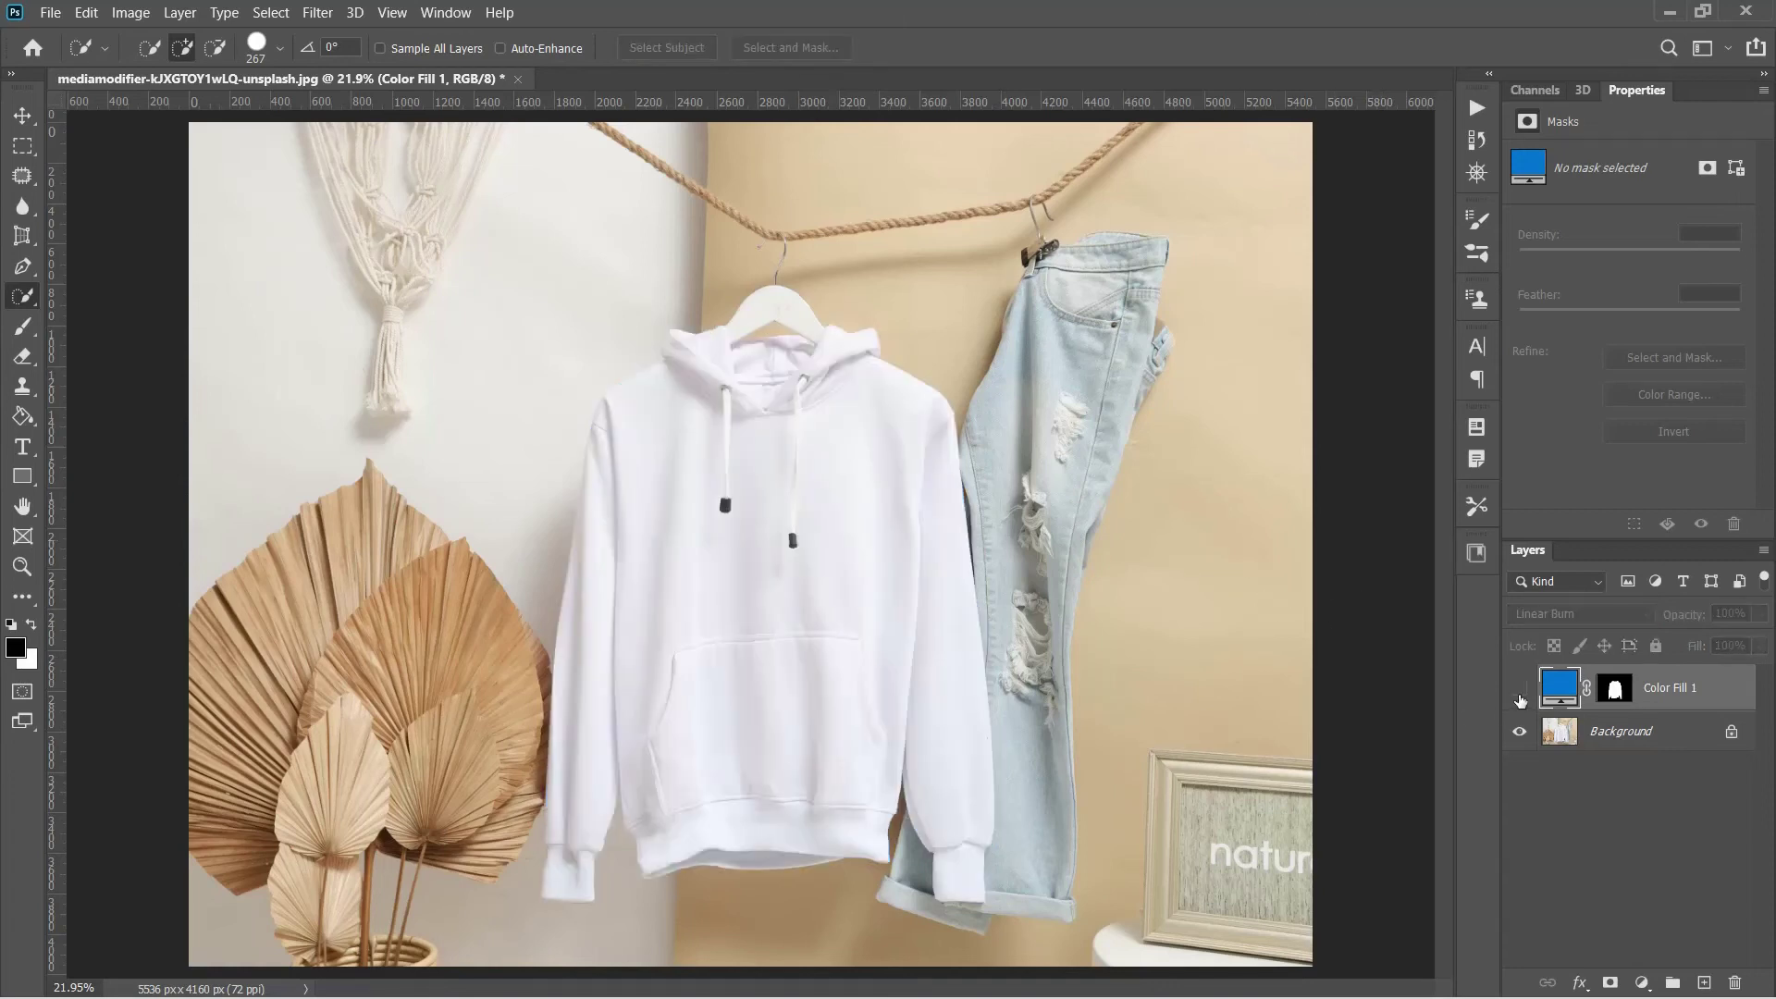
left_click(1520, 700)
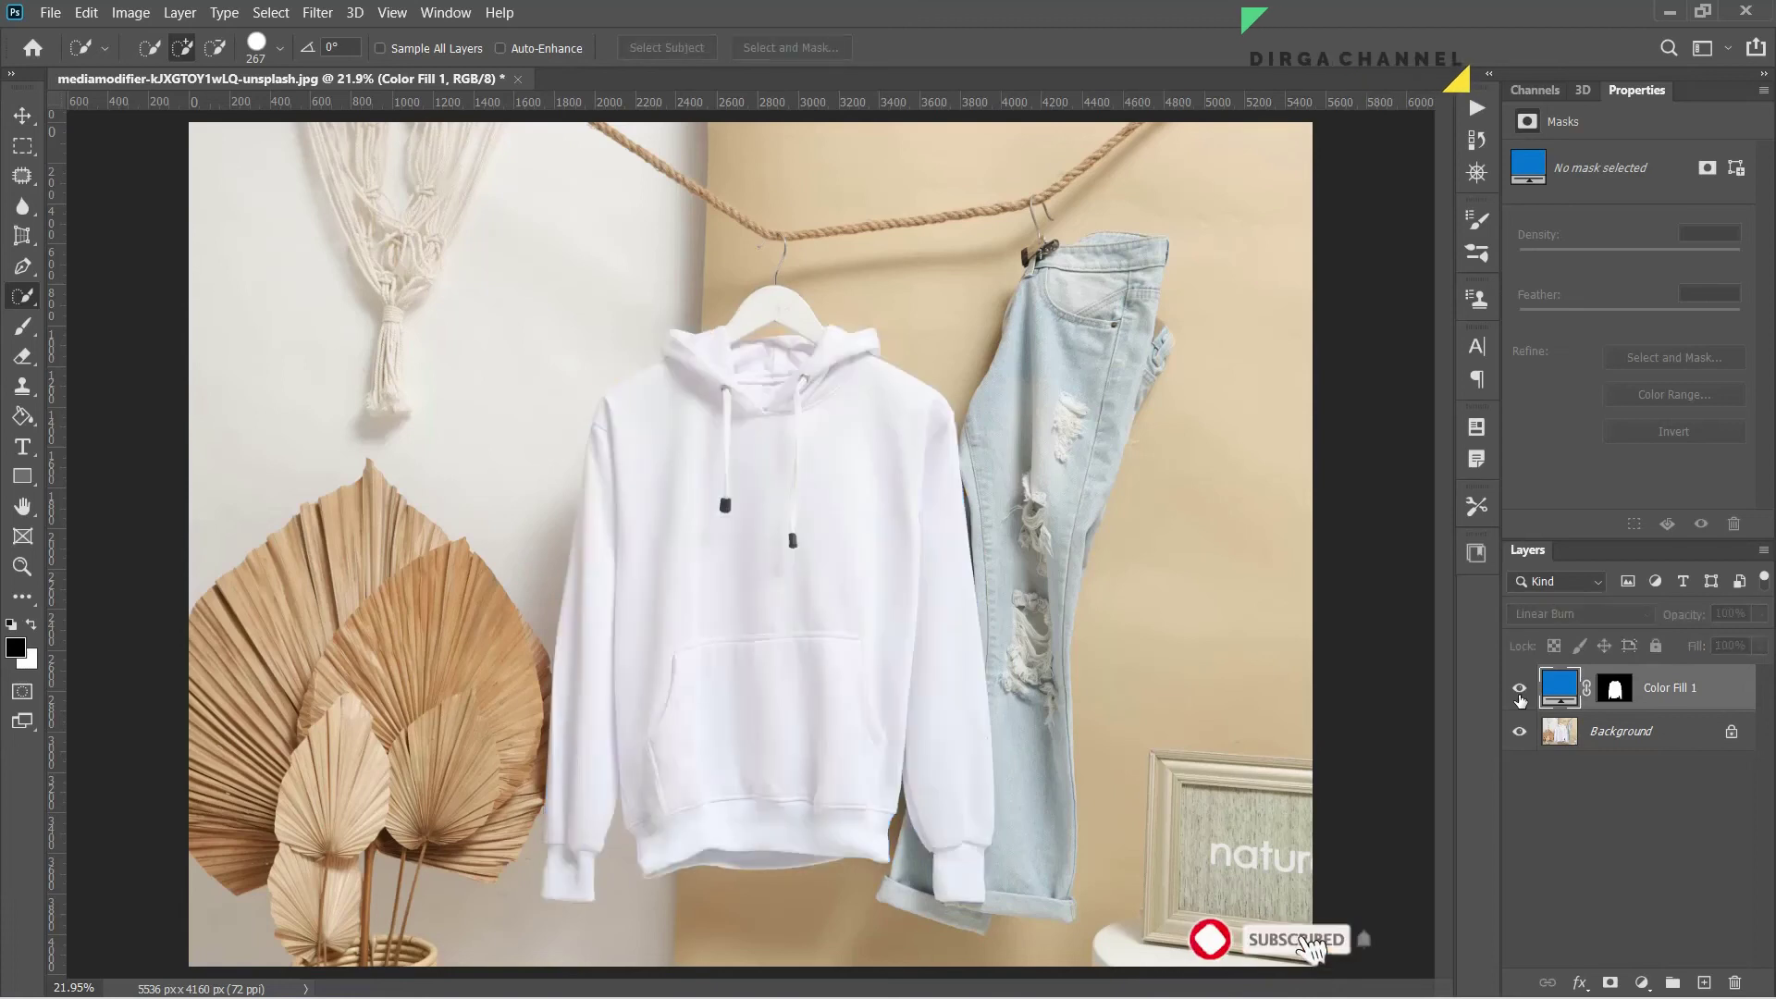
left_click(1520, 700)
key("v")
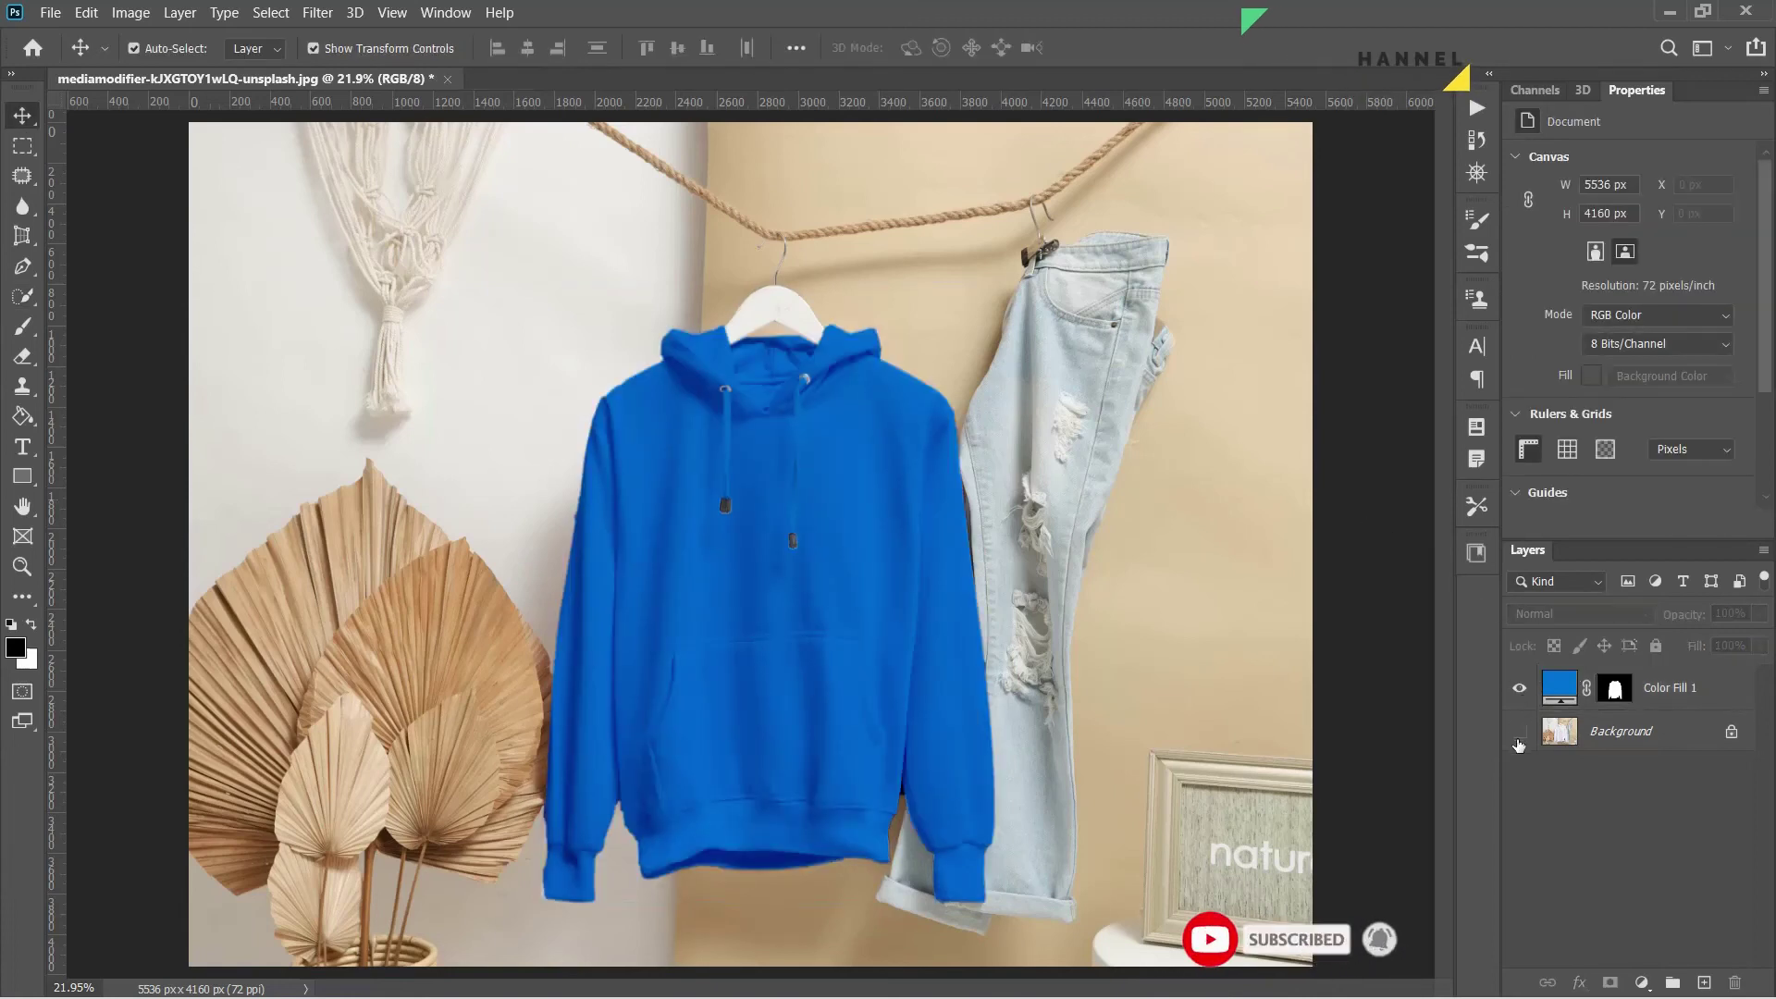
left_click(1518, 692)
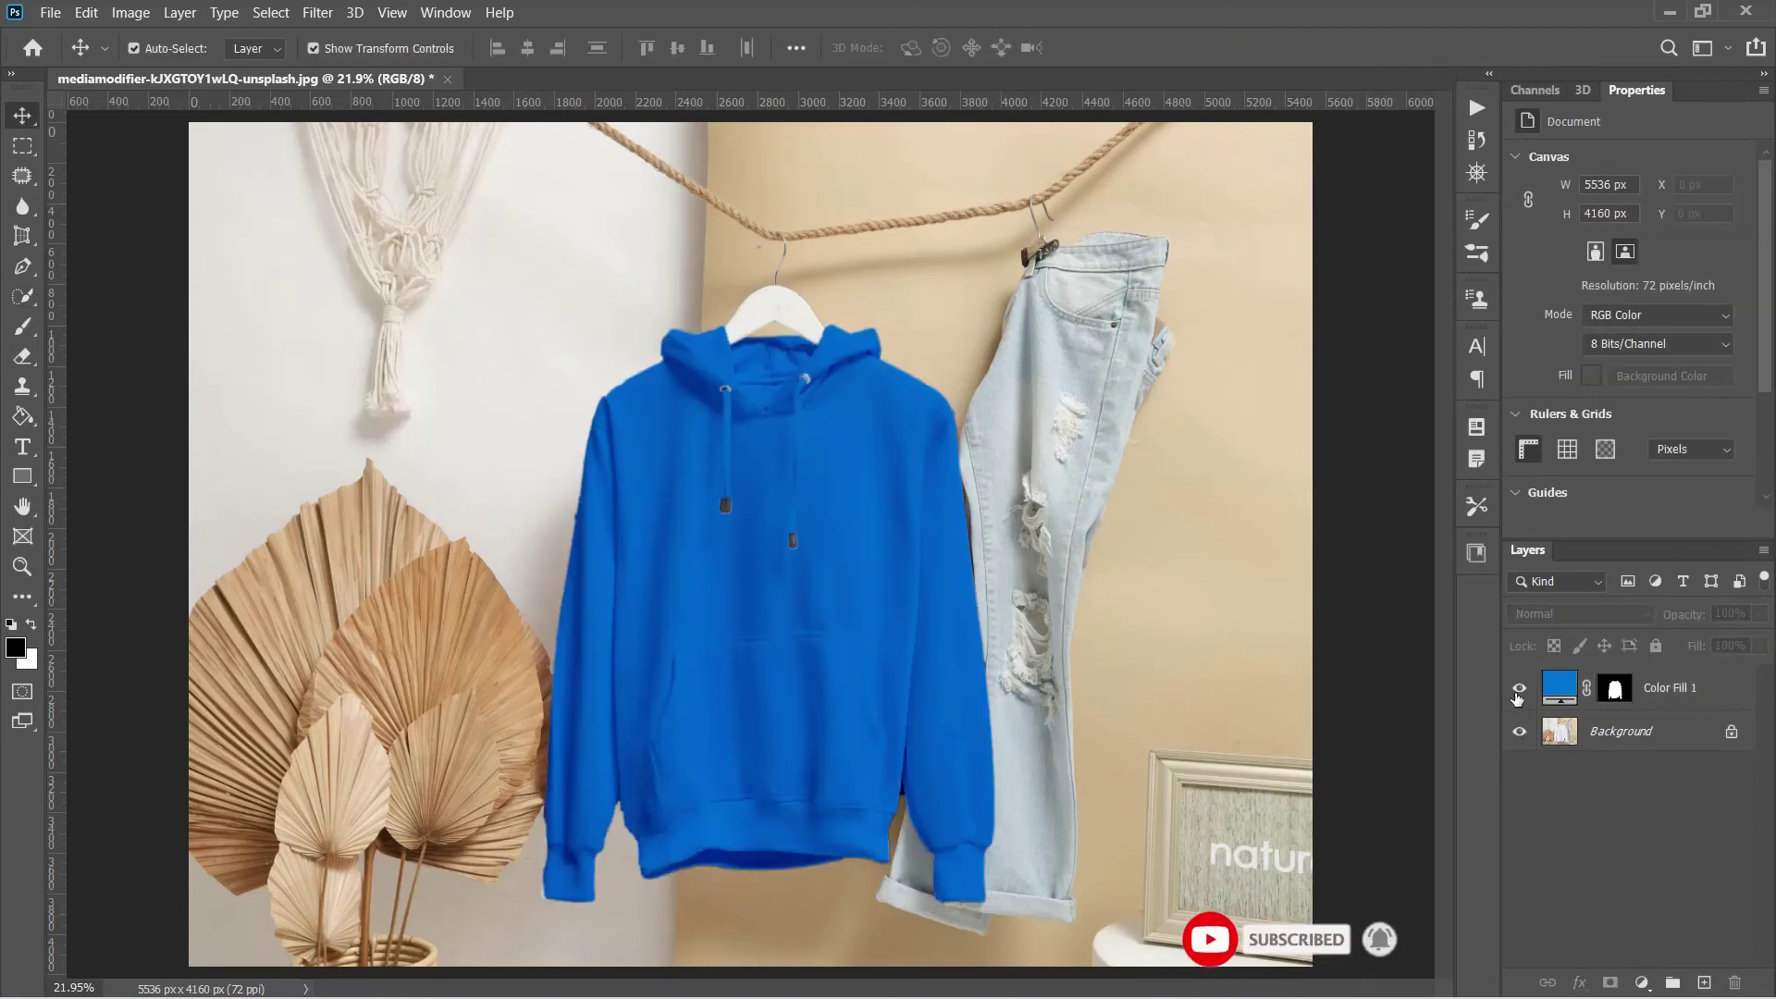